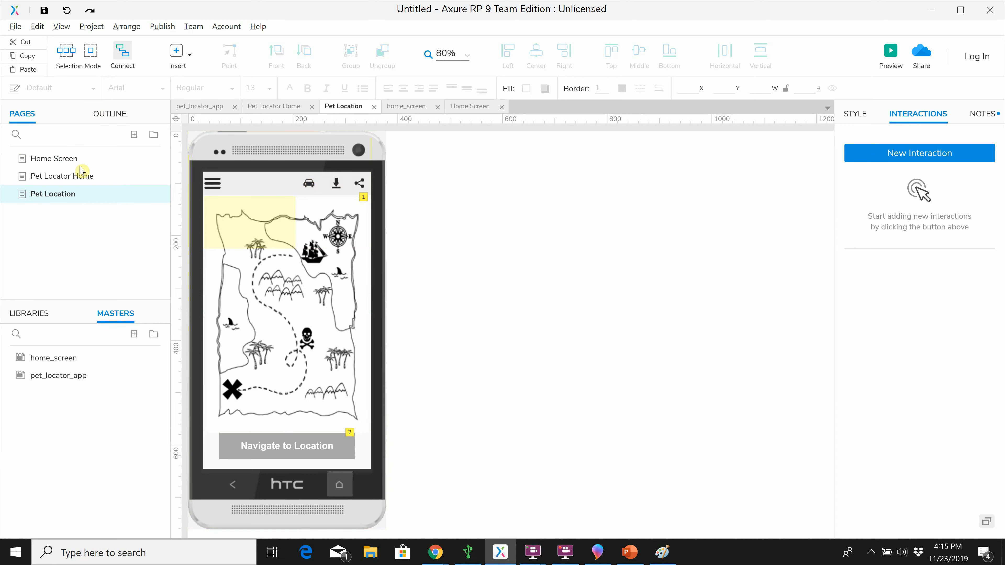
# Step: Open the pet_locator_app master for editing and place a dynamic panel just below the yellow Side Menu repeater
pyautogui.click(112, 114)
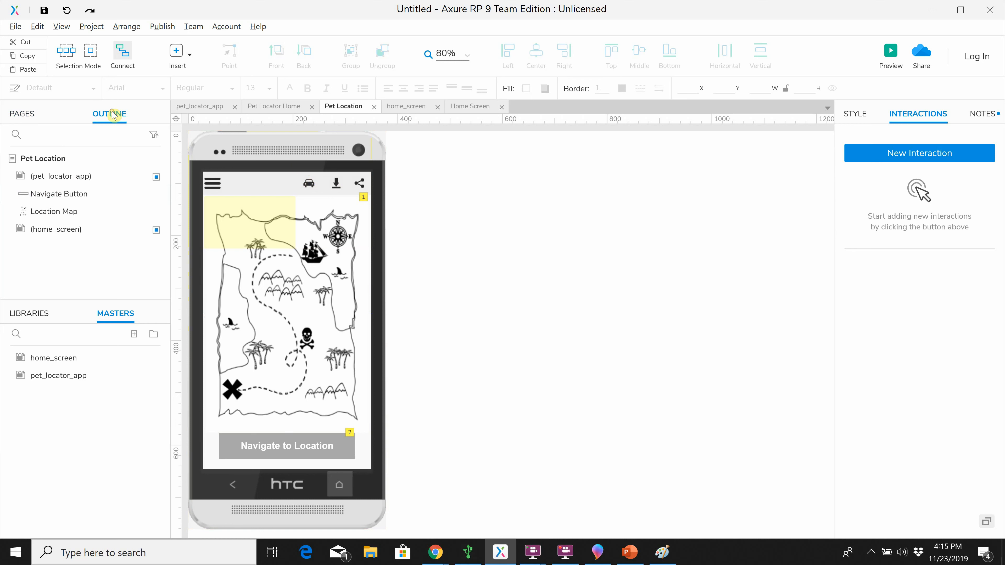
pyautogui.doubleClick(57, 180)
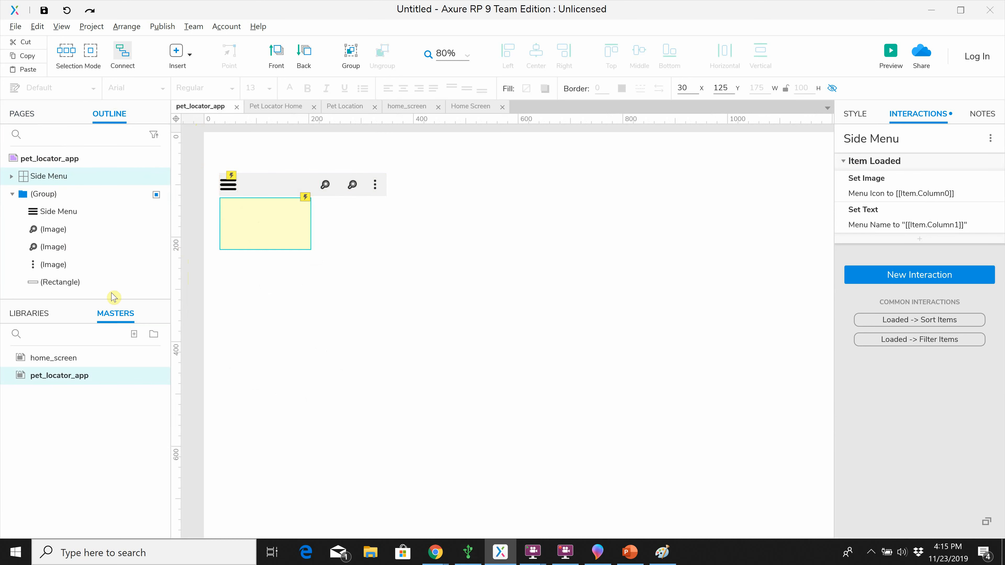
pyautogui.click(16, 316)
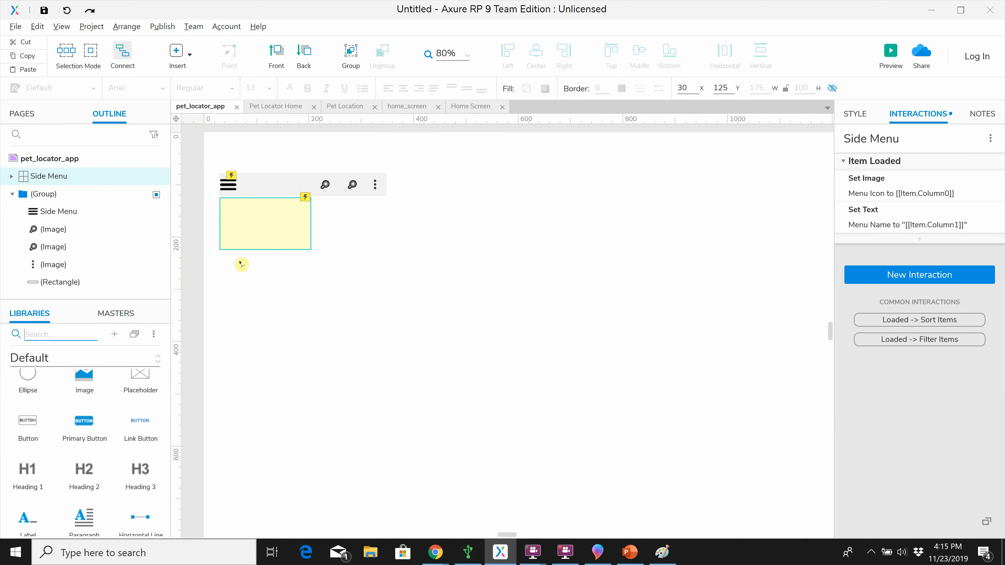
pyautogui.write('dy')
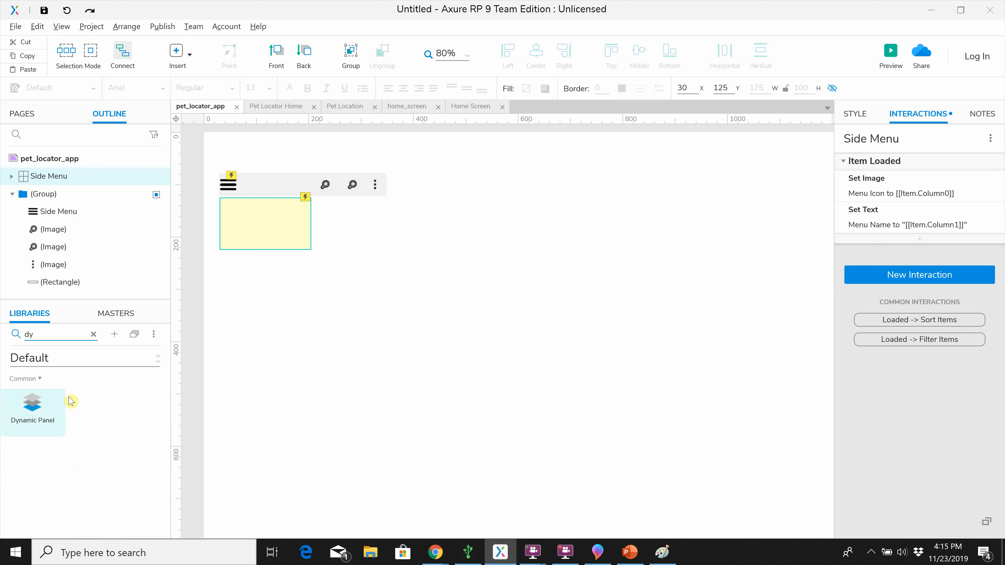
pyautogui.moveTo(35, 411); pyautogui.dragTo(227, 255)
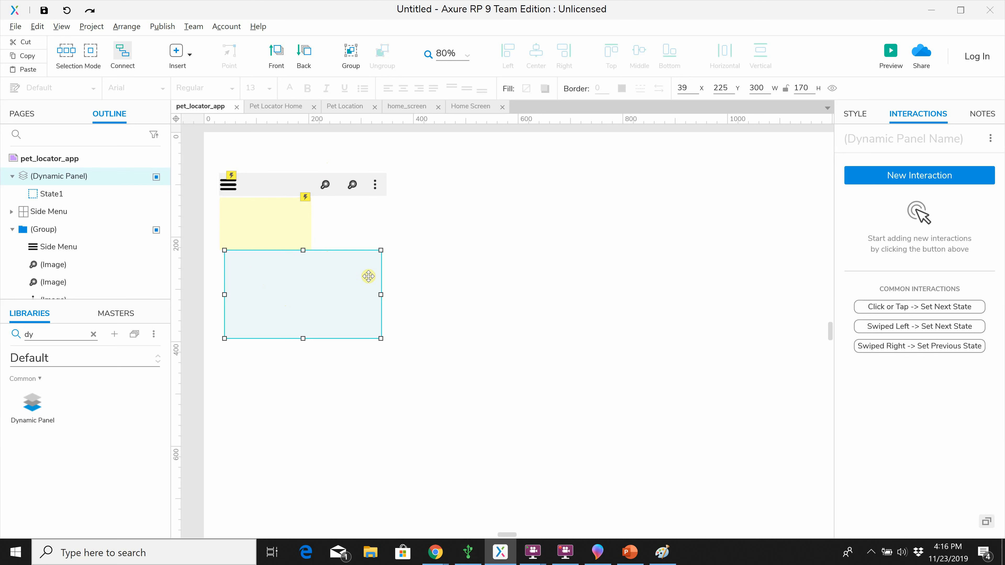
# Step: Open the dynamic panel for editing and add two more states with their default names
pyautogui.doubleClick(274, 295)
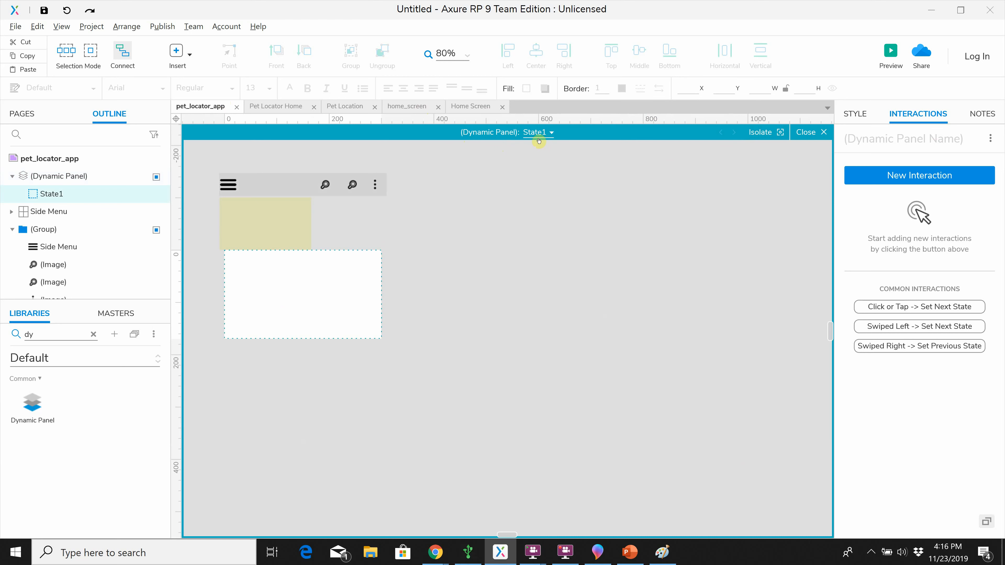
pyautogui.click(552, 134)
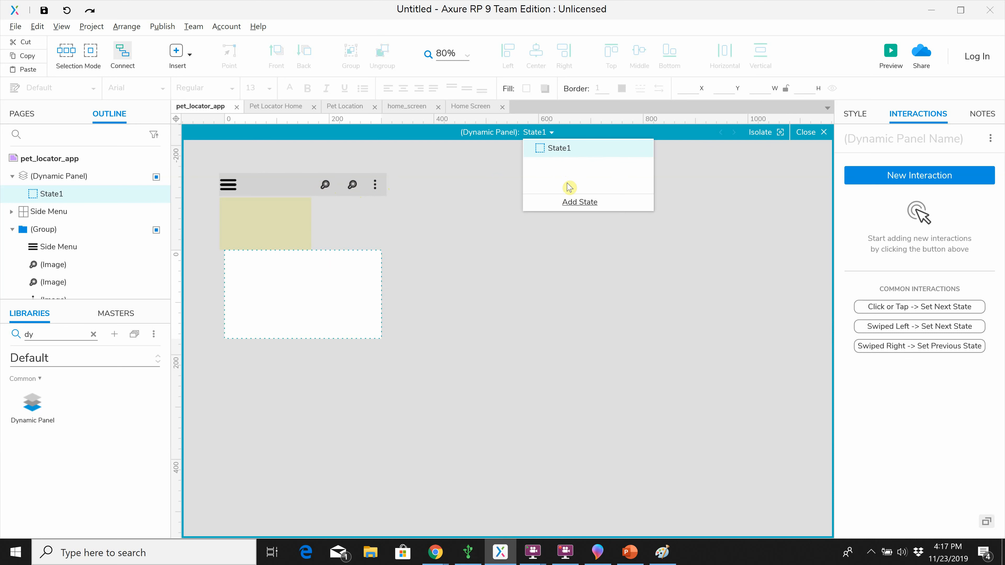
pyautogui.click(580, 202)
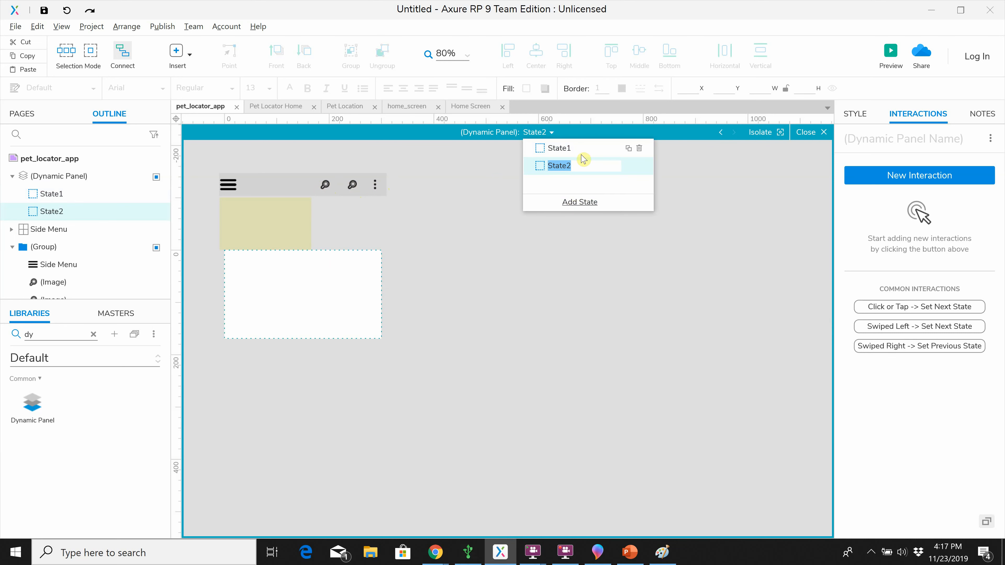
pyautogui.click(573, 203)
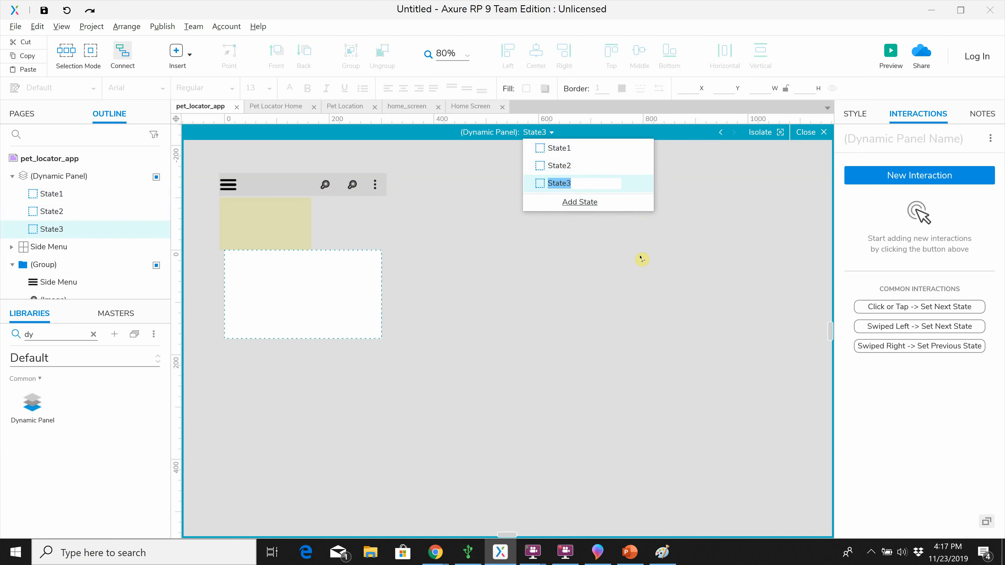
pyautogui.click(554, 277)
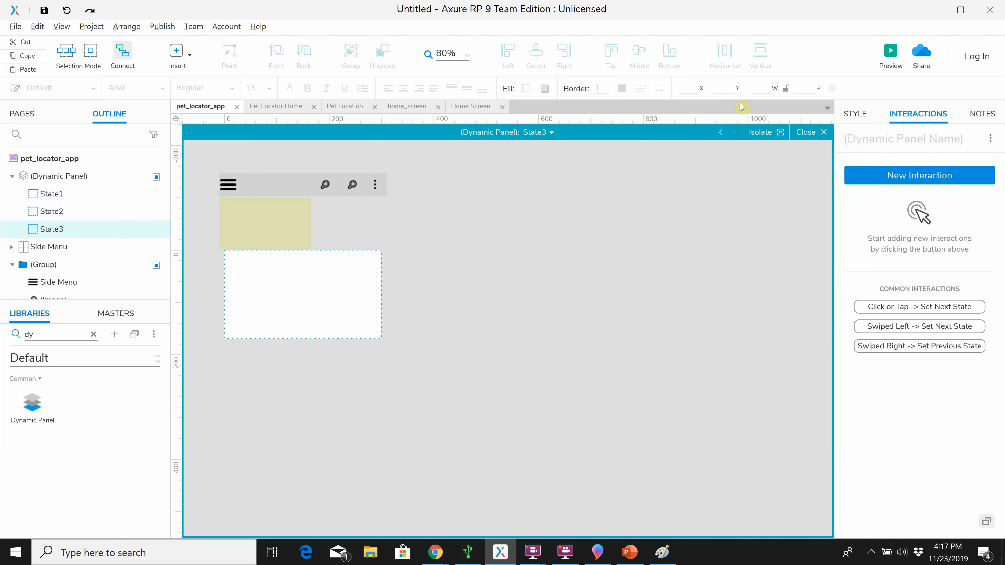
# Step: Step back and forth through the panel's three states, ending on State3, and toggle Isolate on and off
pyautogui.click(719, 133)
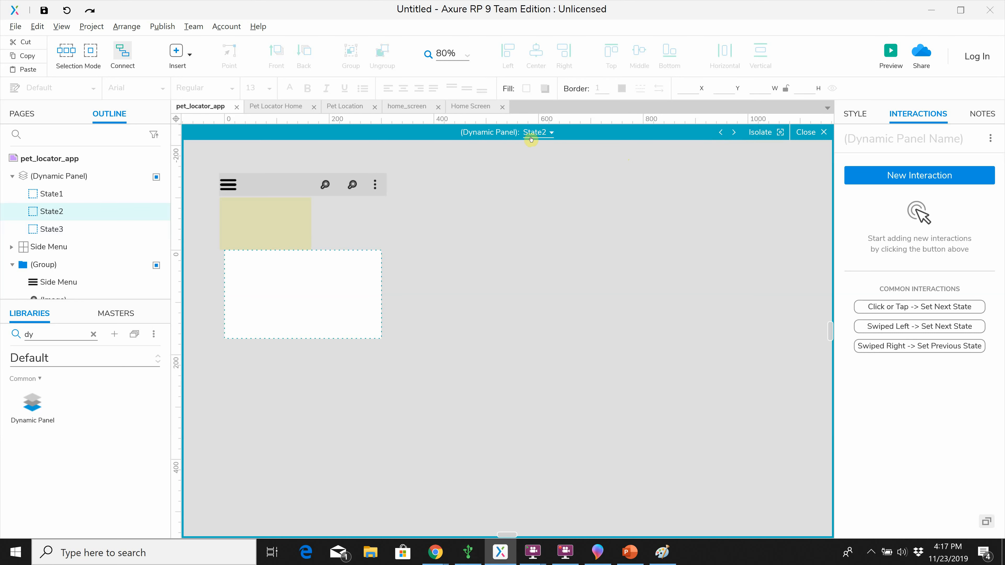
pyautogui.click(719, 133)
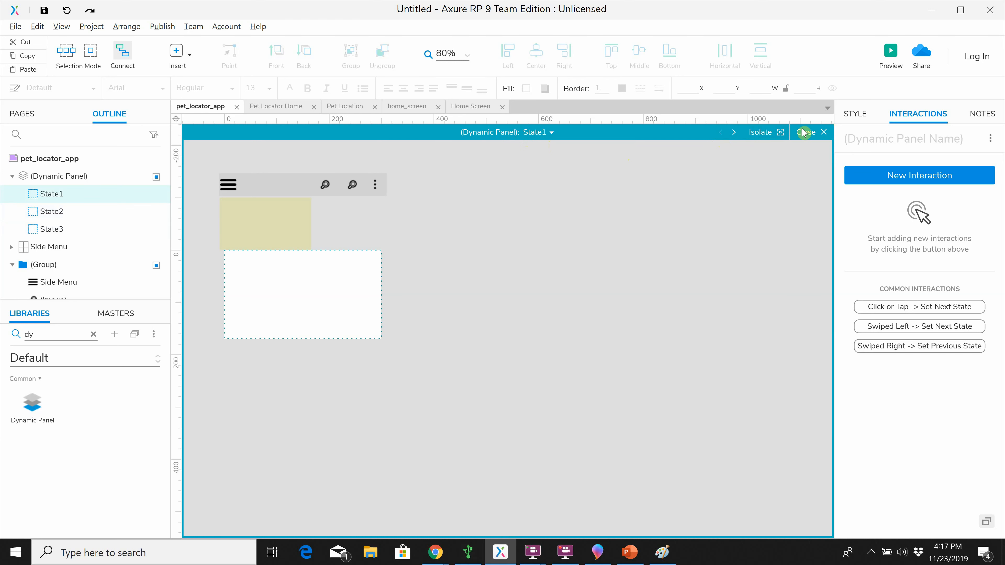
pyautogui.click(734, 133)
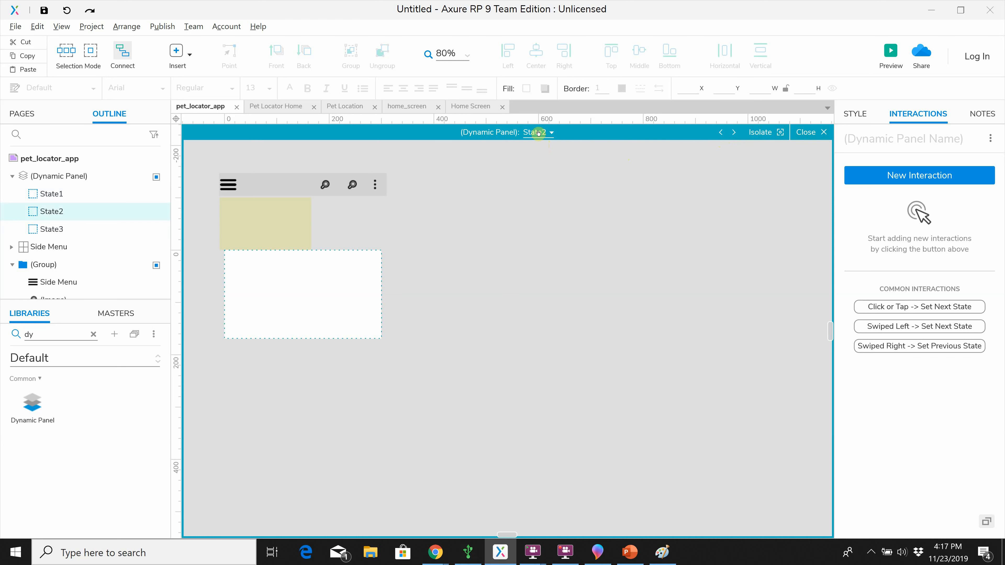
pyautogui.click(734, 133)
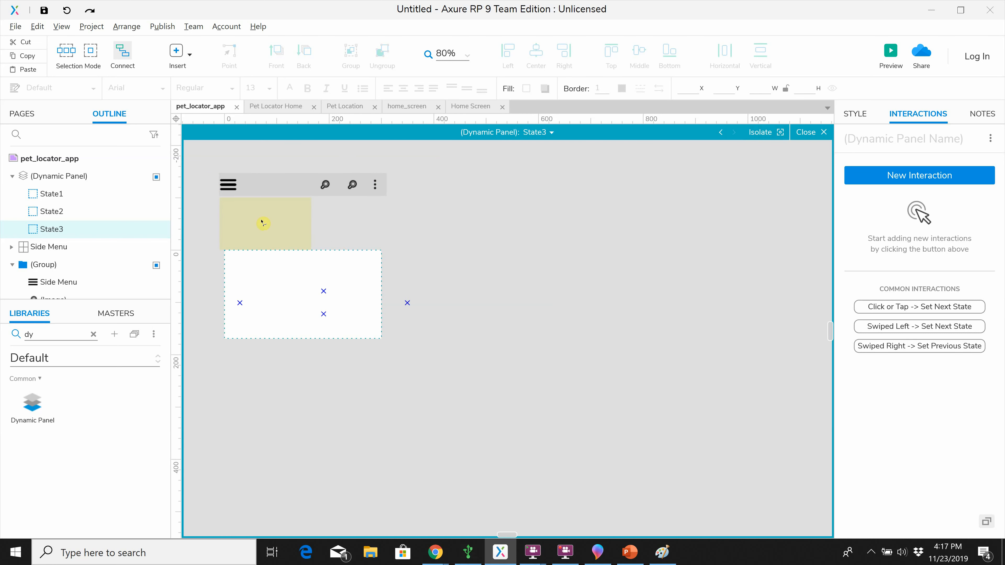
pyautogui.click(765, 133)
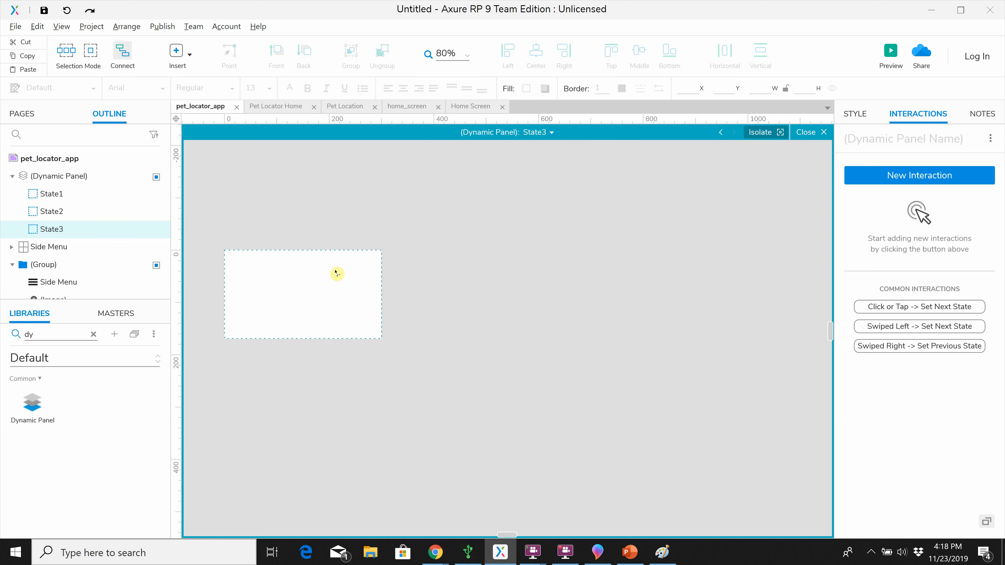
pyautogui.click(772, 138)
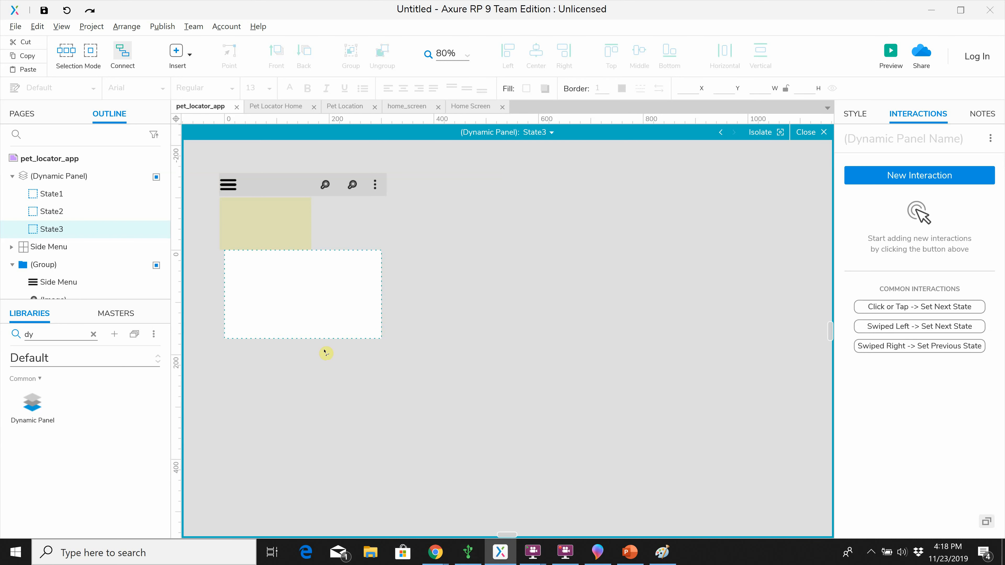
# Step: Place a Box 1 rectangle at the origin of State3, covering the panel, and fill it with grey #D7D7D7
pyautogui.click(94, 335)
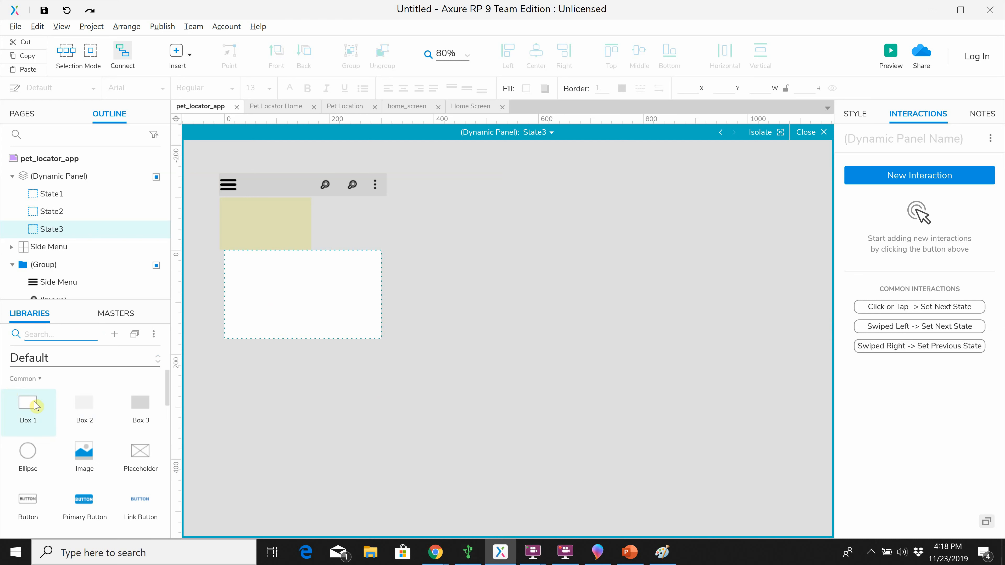
pyautogui.moveTo(27, 410); pyautogui.dragTo(224, 256)
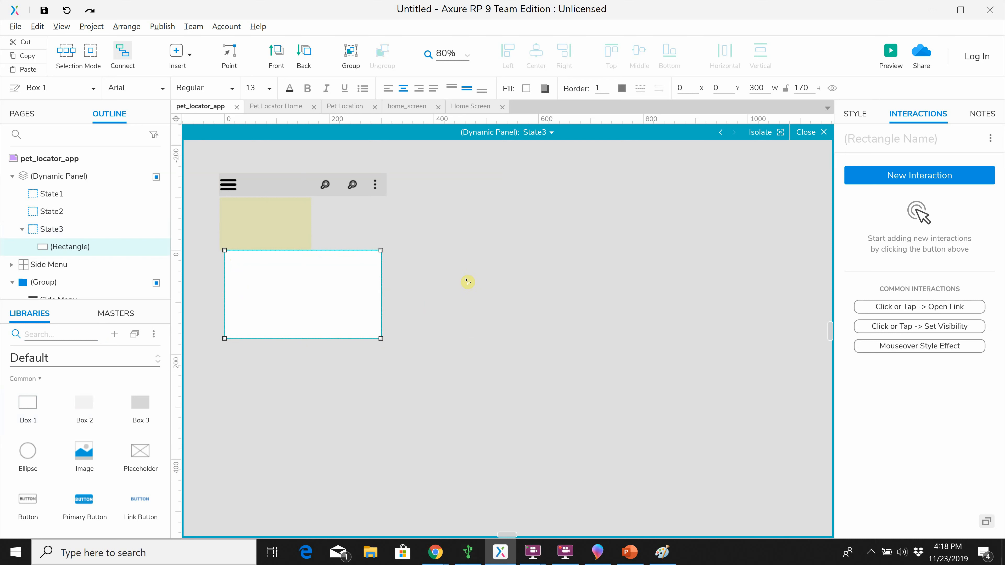
pyautogui.click(851, 116)
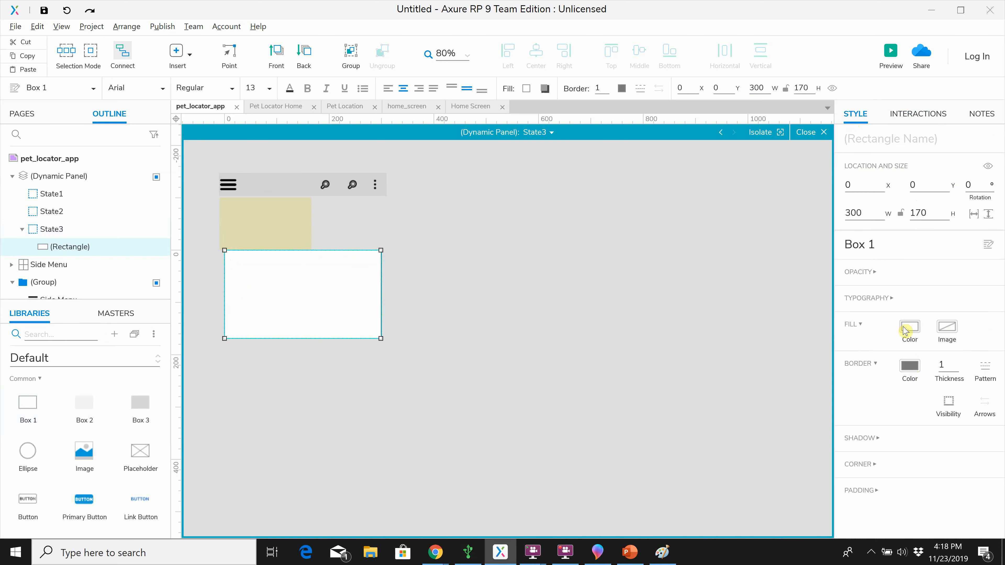
pyautogui.click(907, 334)
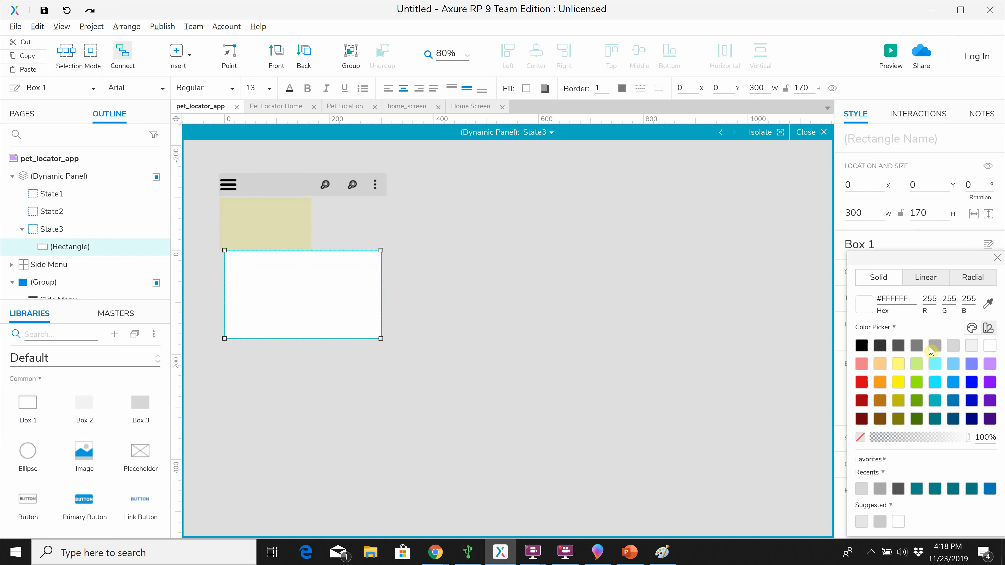
pyautogui.click(951, 347)
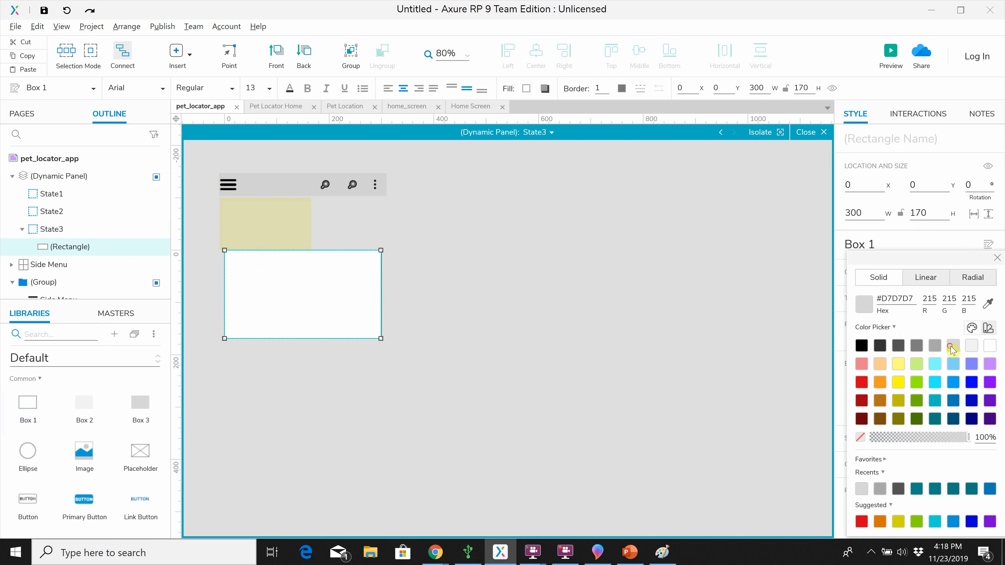
pyautogui.click(996, 258)
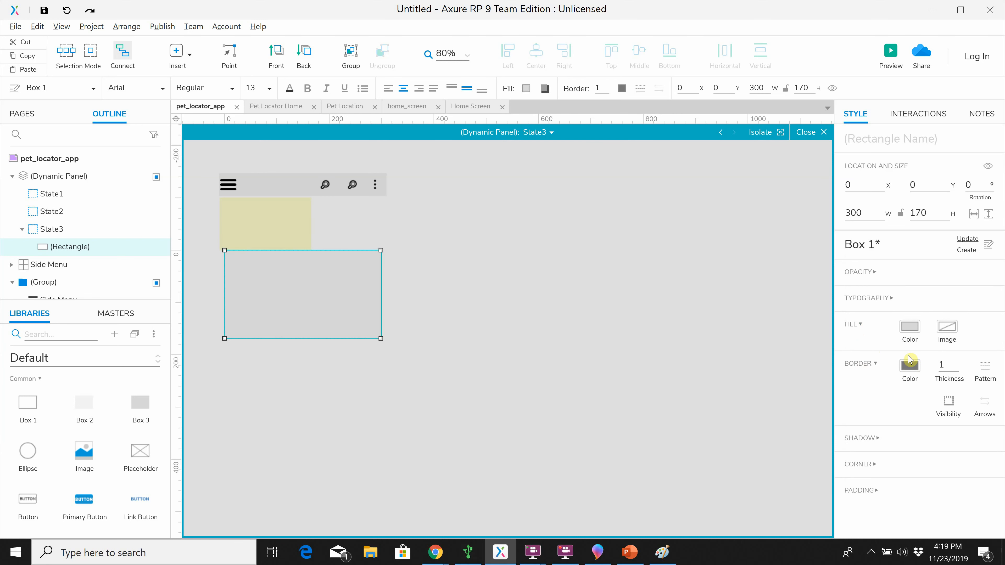
# Step: Set the rectangle's border color to the same grey, #D7D7D7
pyautogui.click(910, 368)
pyautogui.click(952, 346)
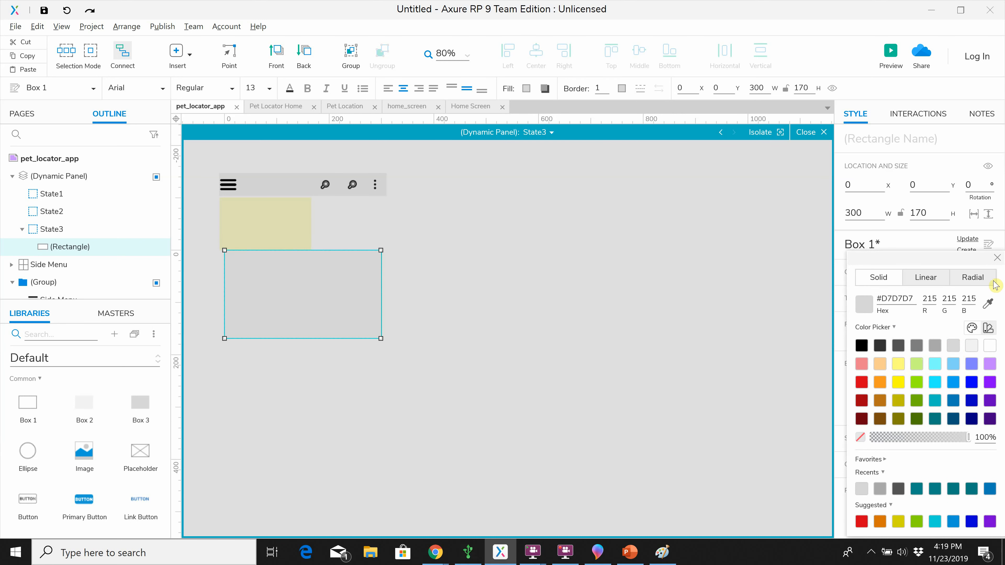
pyautogui.click(997, 258)
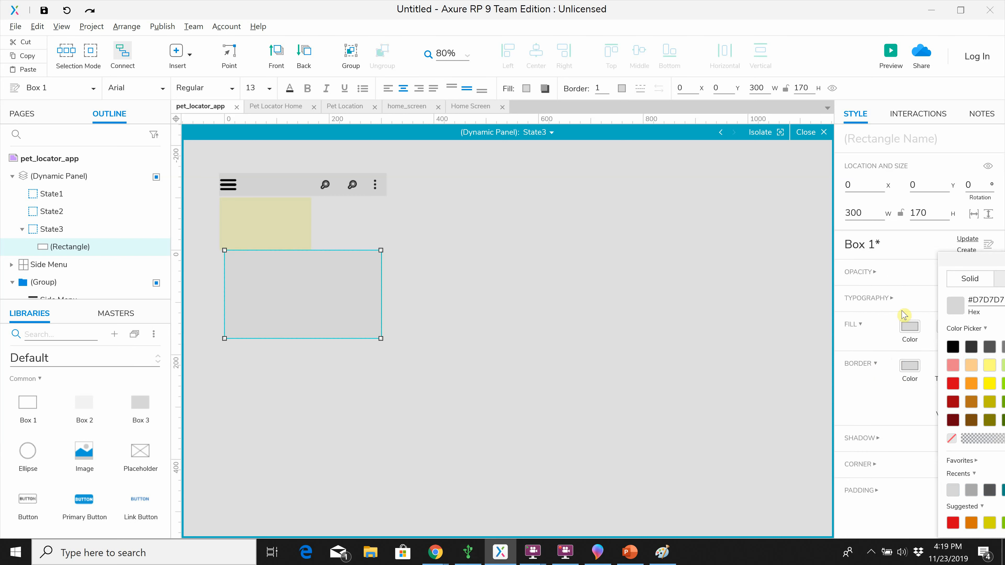
pyautogui.moveTo(991, 260); pyautogui.dragTo(829, 316)
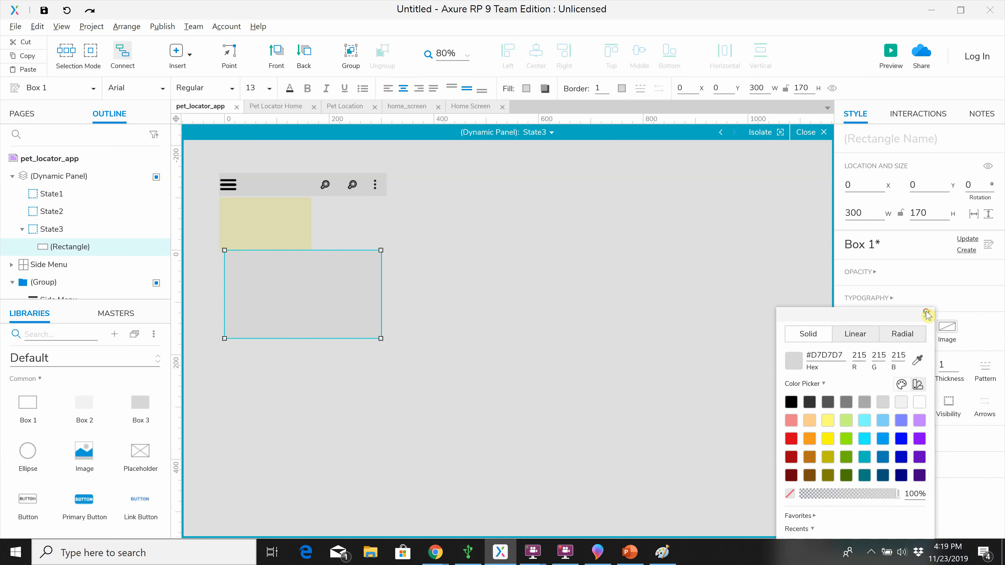
pyautogui.click(926, 313)
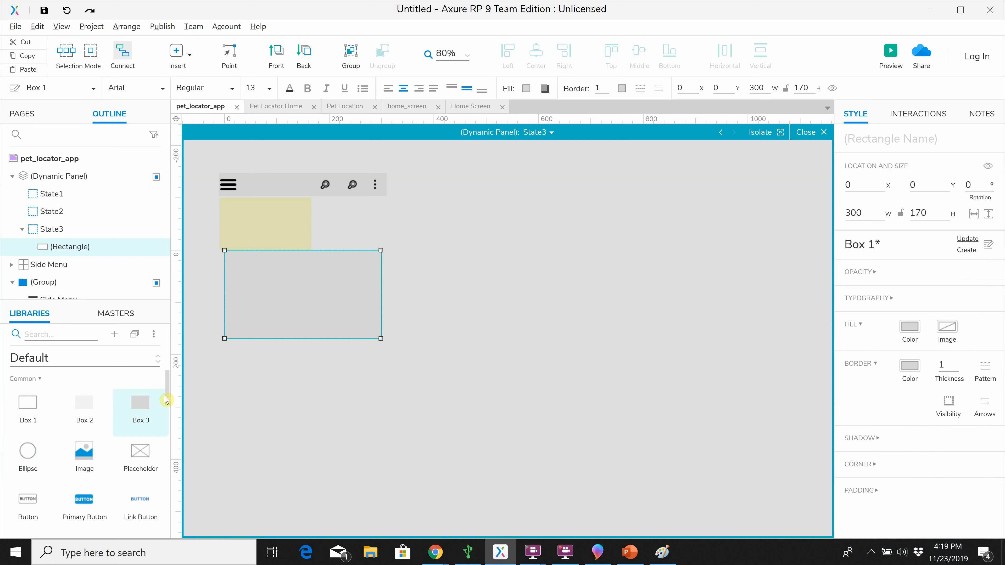
# Step: Add a Heading 2 widget in the upper middle of the grey rectangle, at about x 89, y 35
pyautogui.scroll(-3, 168, 408)
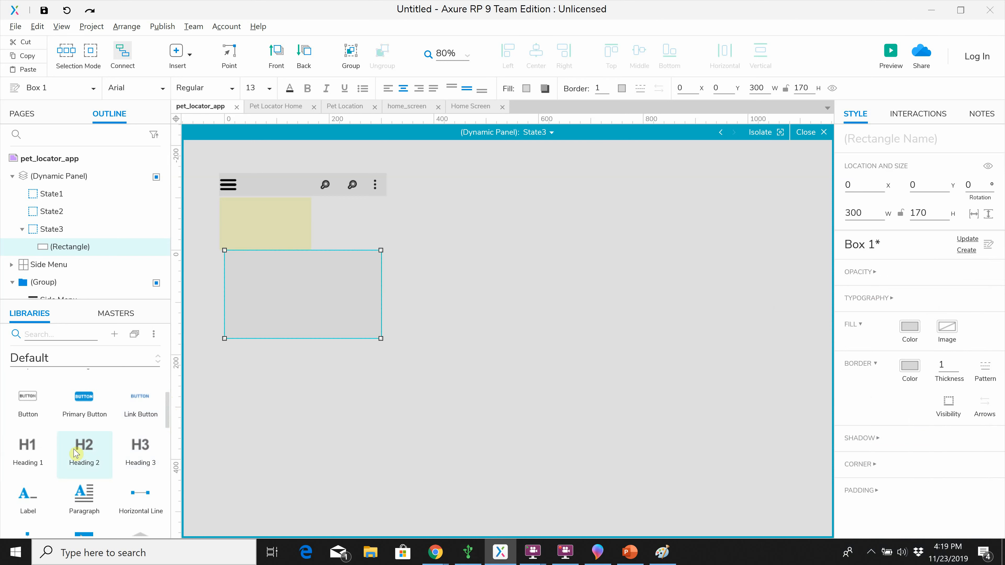
pyautogui.moveTo(253, 350); pyautogui.dragTo(270, 273)
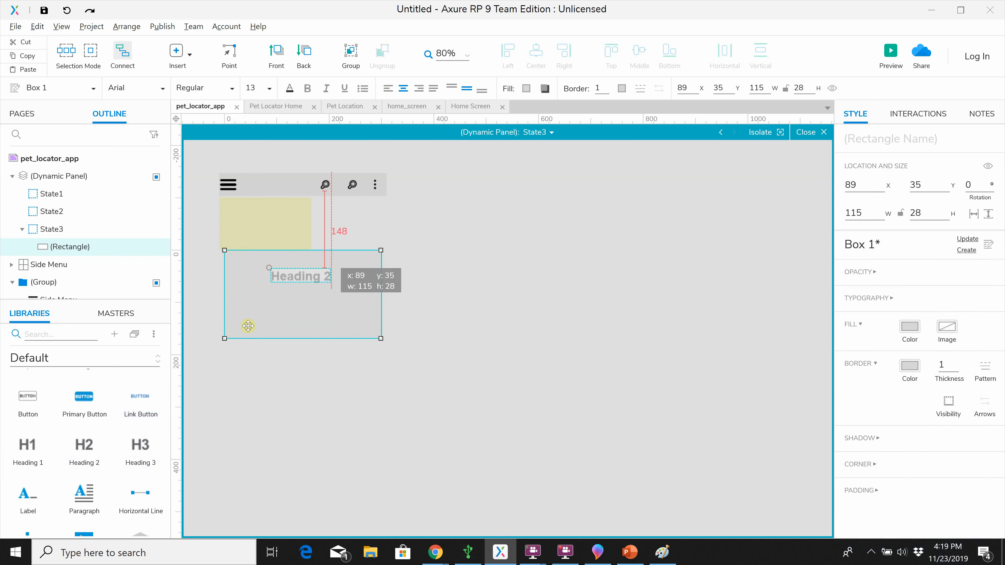
pyautogui.click(331, 315)
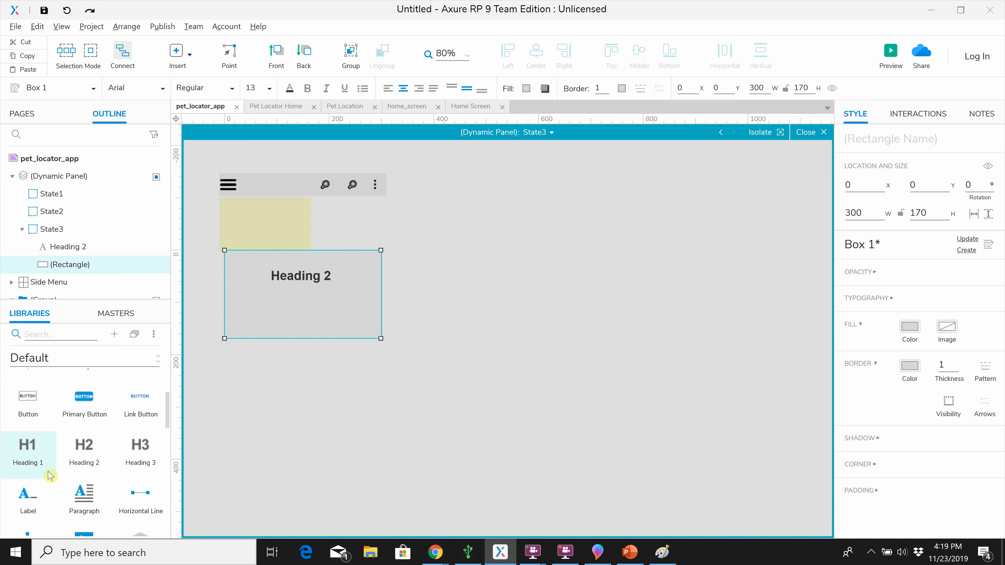
# Step: Add a Button widget below the heading and resize it to about 87 by 49
pyautogui.scroll(-2, 48, 482)
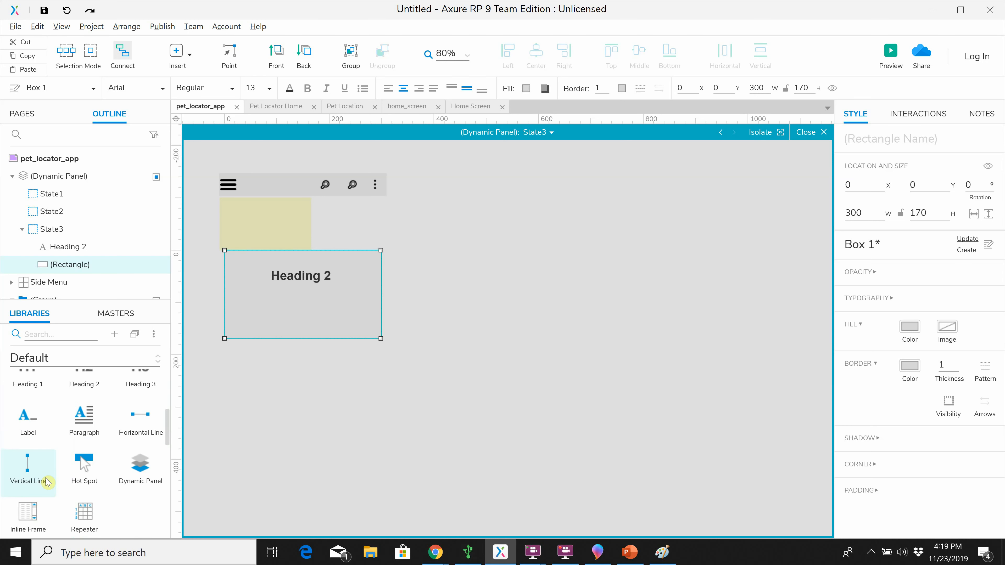
pyautogui.scroll(2, 48, 482)
pyautogui.scroll(-2, 48, 481)
pyautogui.scroll(5, 48, 482)
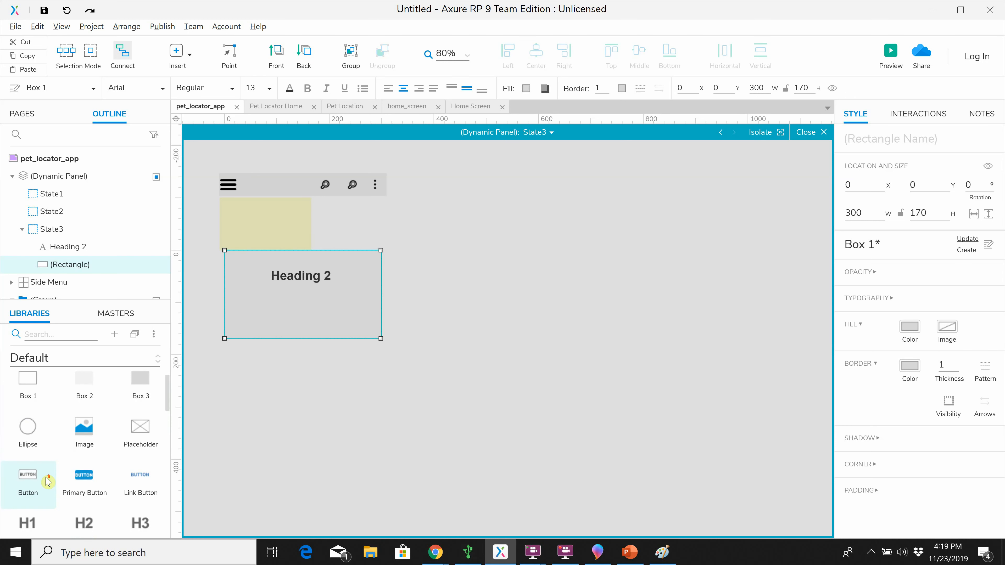
pyautogui.moveTo(25, 502); pyautogui.dragTo(265, 306)
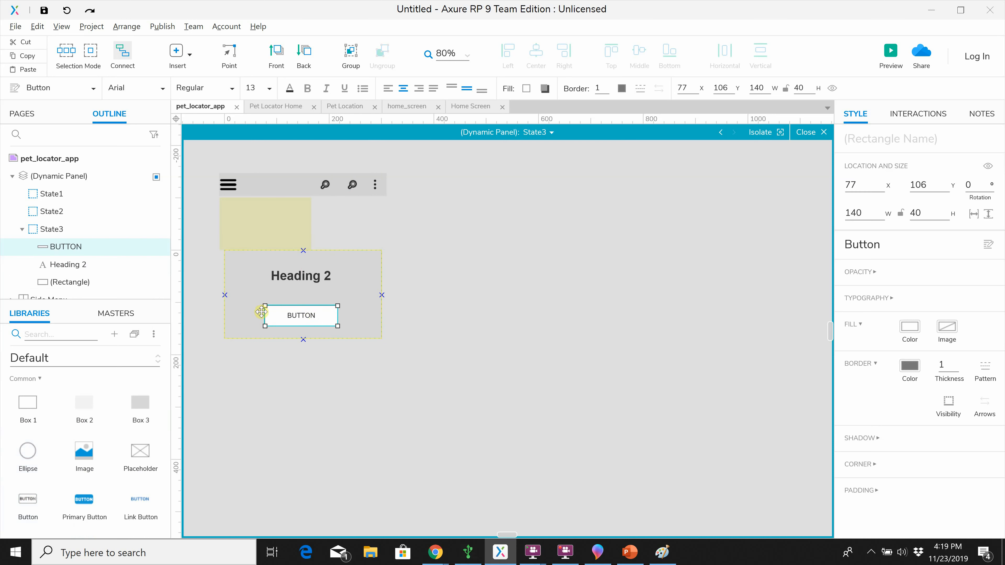
pyautogui.moveTo(265, 306); pyautogui.dragTo(278, 307)
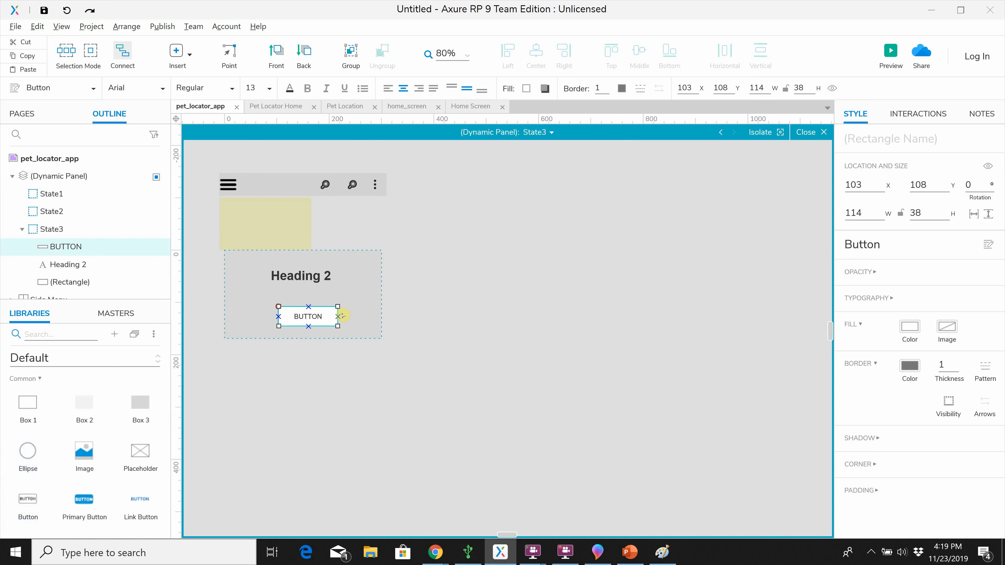
pyautogui.moveTo(336, 326)
pyautogui.mouseDown()
pyautogui.moveTo(297, 322)
pyautogui.moveTo(323, 329)
pyautogui.moveTo(307, 321)
pyautogui.mouseUp()
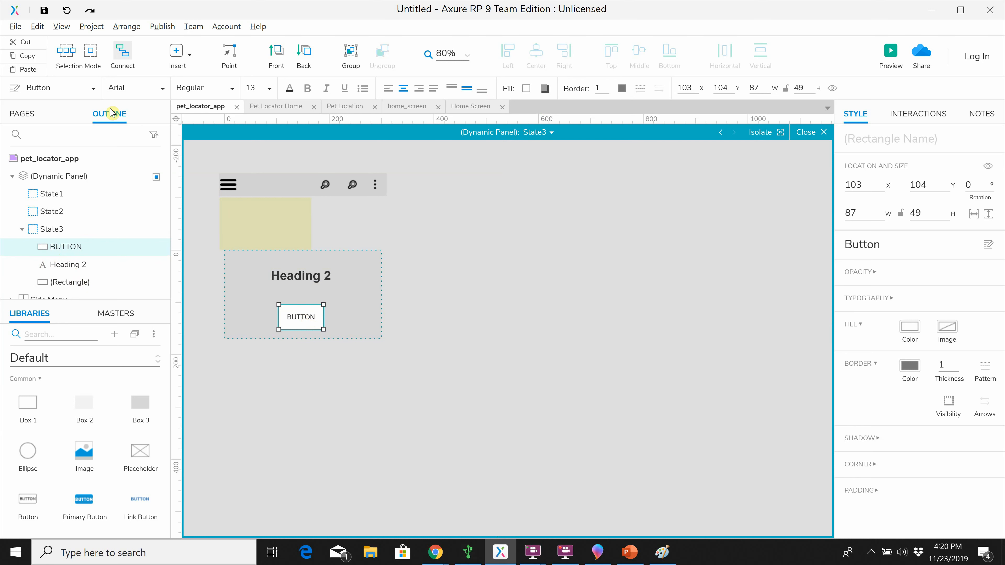
# Step: Move the button, heading and rectangle together from State3 into State2 of the dynamic panel
pyautogui.keyDown('ctrl'); pyautogui.click(63, 272); pyautogui.keyUp('ctrl')
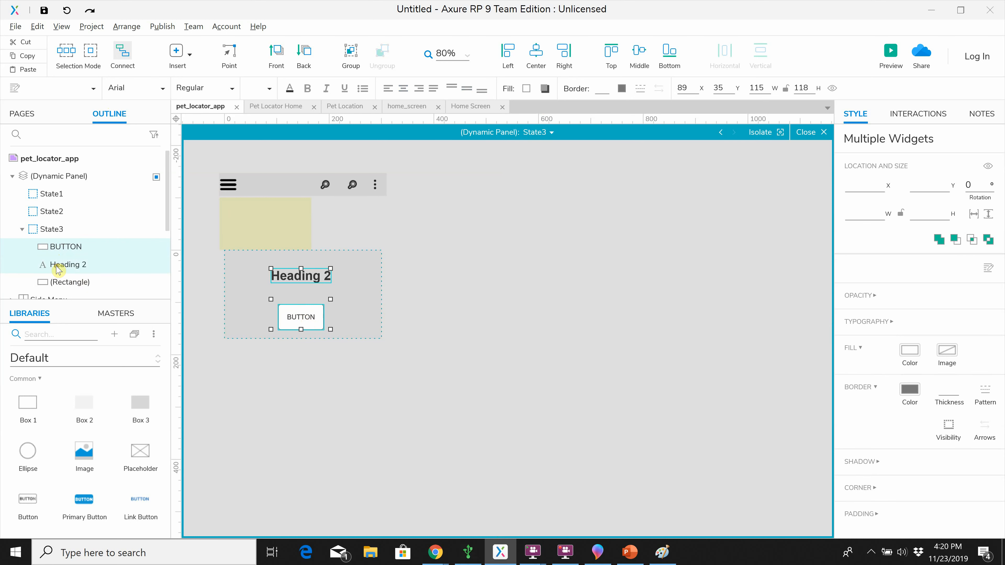
pyautogui.keyDown('ctrl'); pyautogui.click(62, 283); pyautogui.keyUp('ctrl')
pyautogui.moveTo(59, 247); pyautogui.dragTo(49, 223)
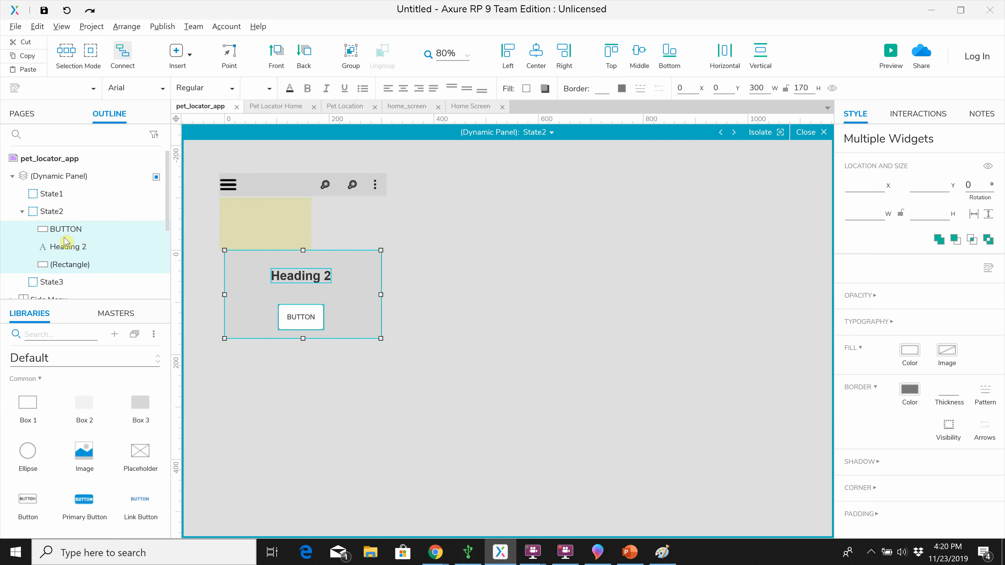
# Step: Paste a copy of the button, heading and rectangle into State1 and align it with the panel's origin at 0, 0
pyautogui.click(52, 194)
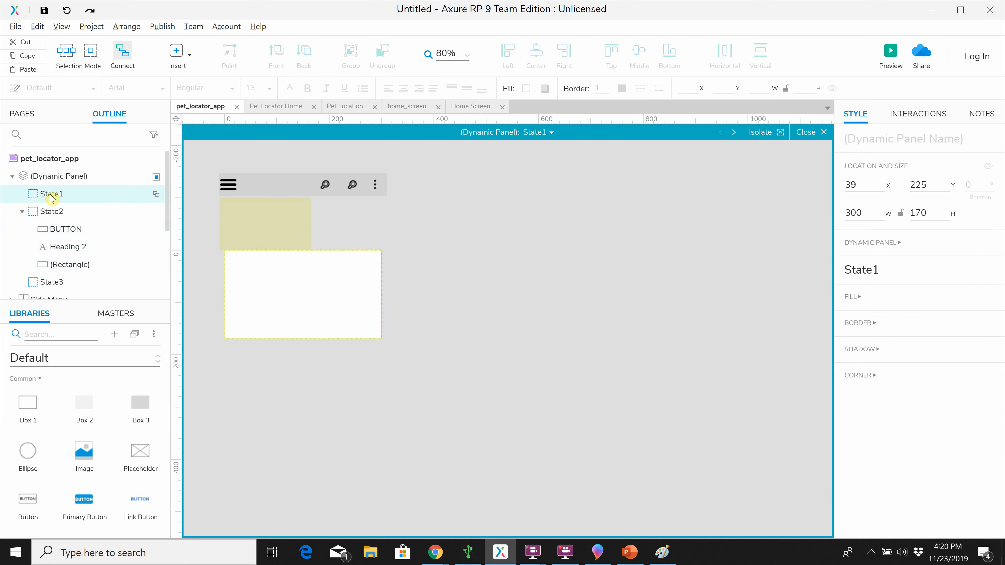
pyautogui.hotkey('ctrl', 'v')
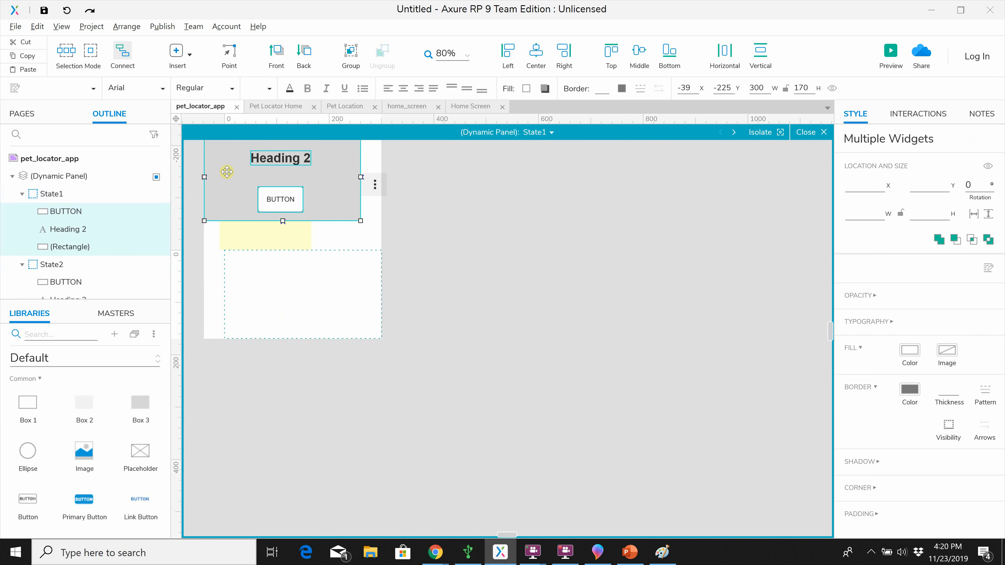
pyautogui.moveTo(229, 179); pyautogui.dragTo(250, 298)
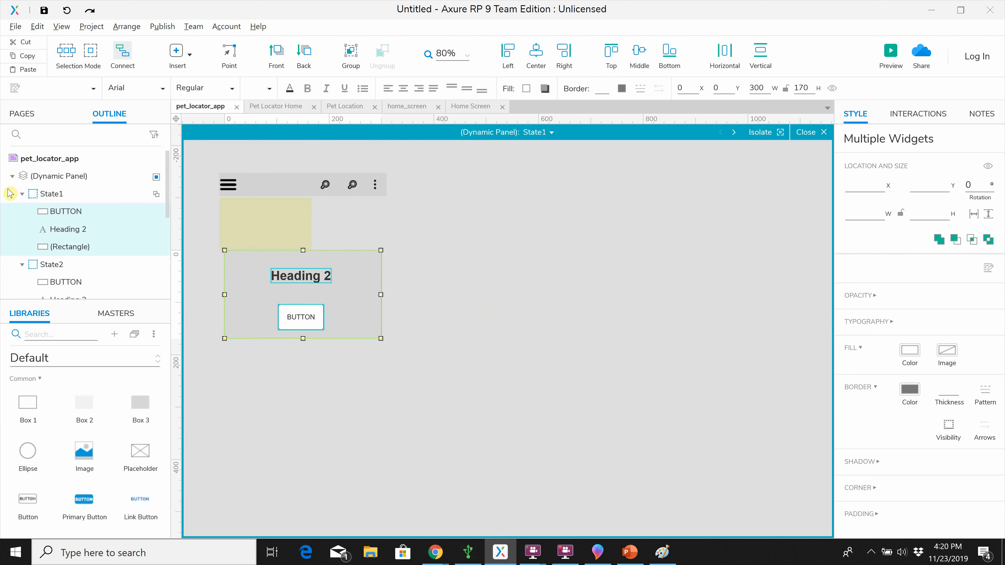
# Step: Stack three Link Button widgets in the emptied State3, at about x 121 and y 23, 66 and 117
pyautogui.click(734, 133)
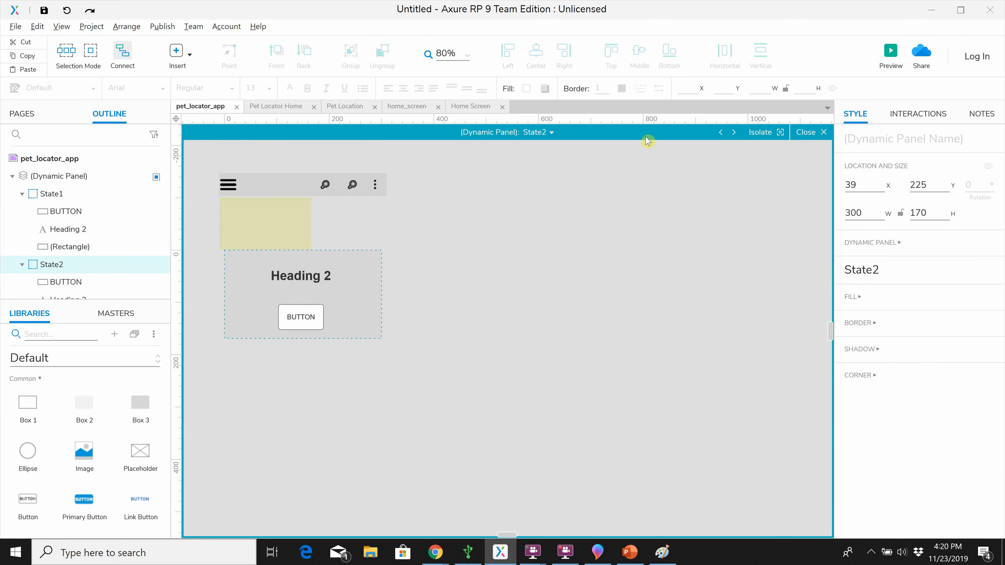
pyautogui.click(733, 133)
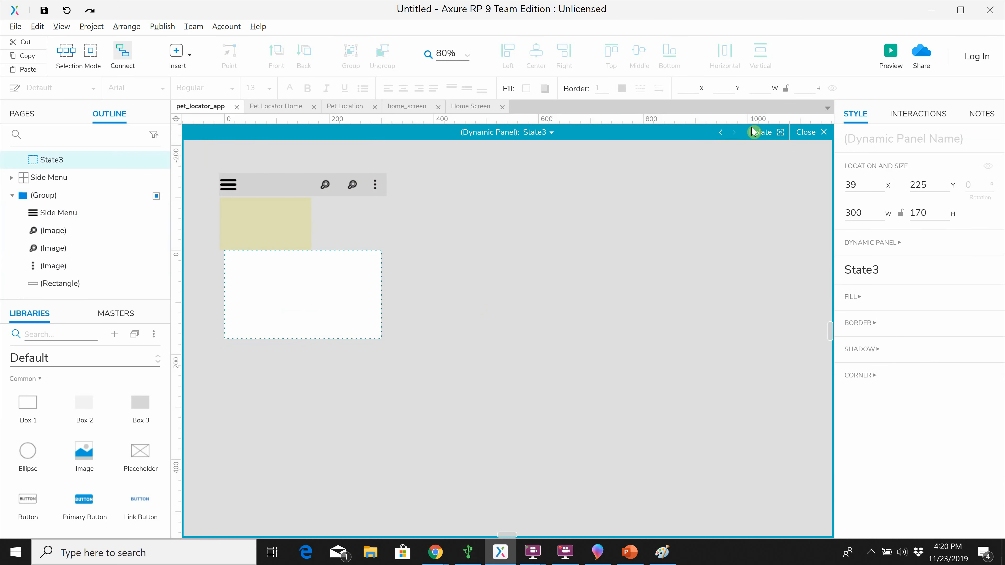
pyautogui.scroll(-3, 99, 447)
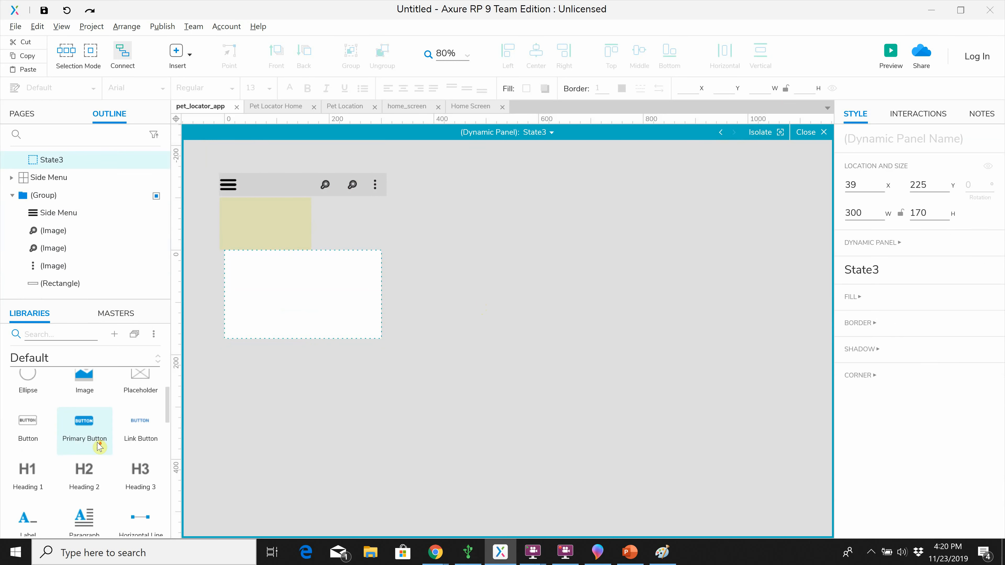
pyautogui.moveTo(84, 470); pyautogui.dragTo(271, 265)
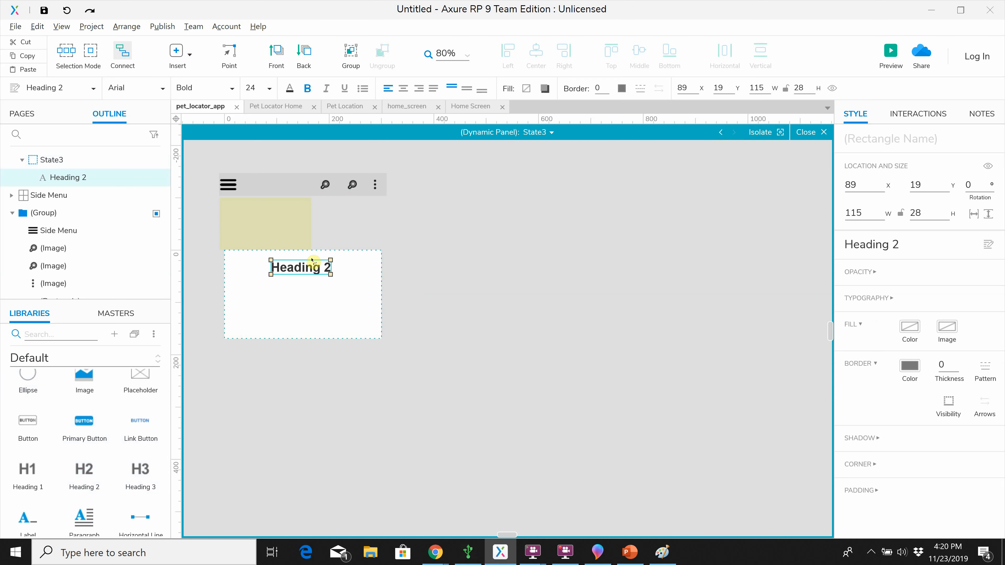
pyautogui.press('Delete')
pyautogui.moveTo(140, 421); pyautogui.dragTo(286, 264)
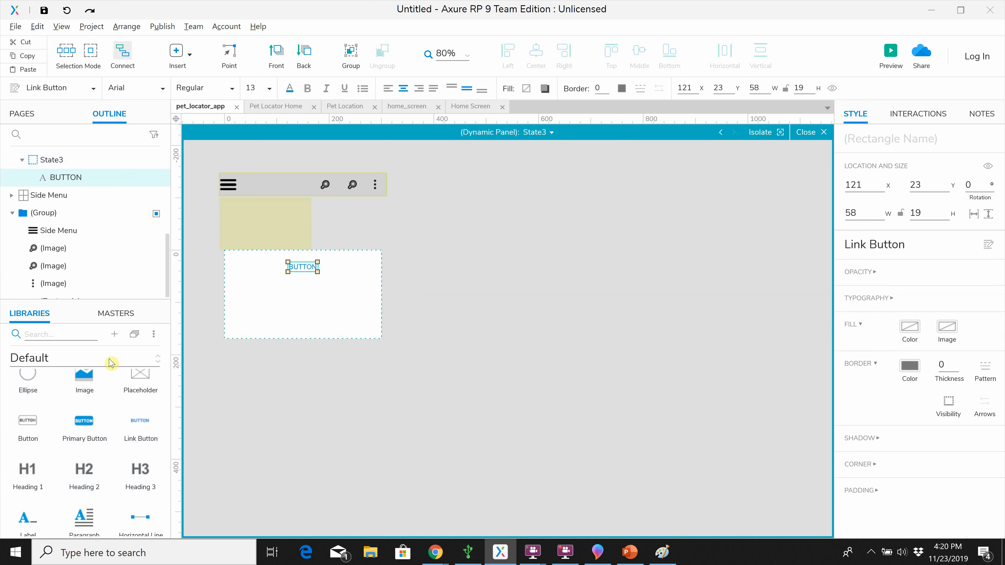
pyautogui.moveTo(142, 419); pyautogui.dragTo(288, 289)
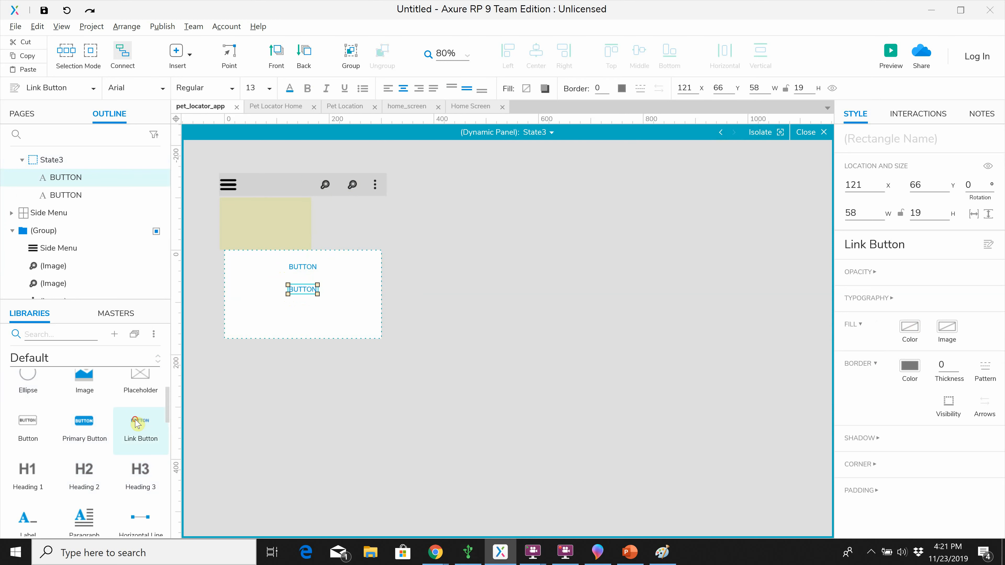
pyautogui.moveTo(136, 423); pyautogui.dragTo(301, 315)
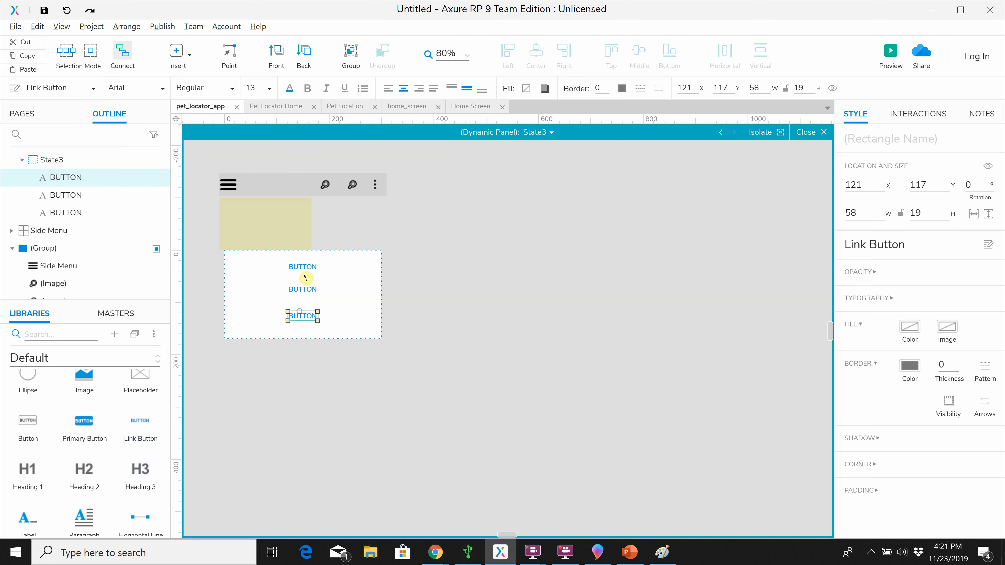
# Step: Set the top link button's text to size 16 and Bold
pyautogui.click(303, 267)
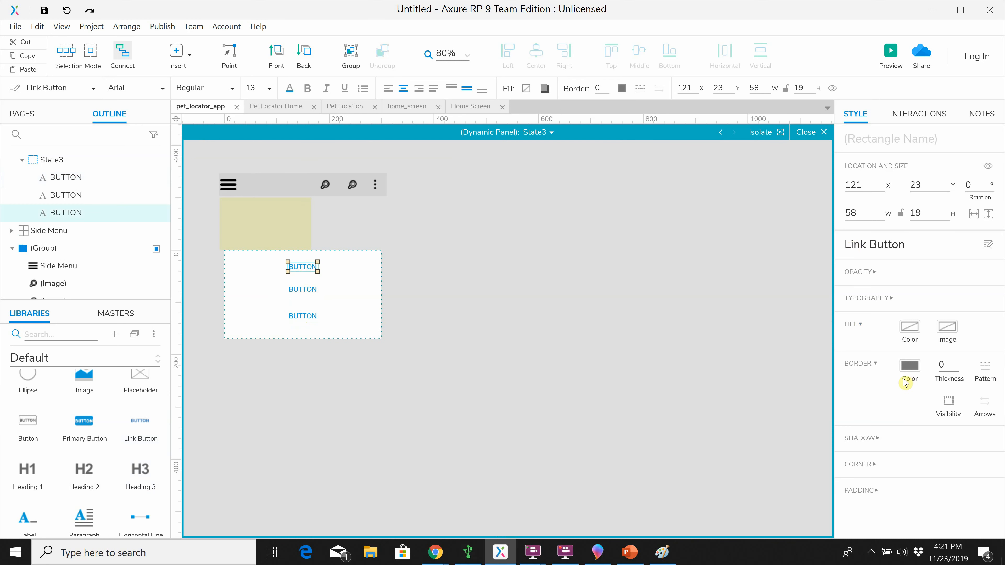
pyautogui.click(896, 302)
pyautogui.doubleClick(949, 339)
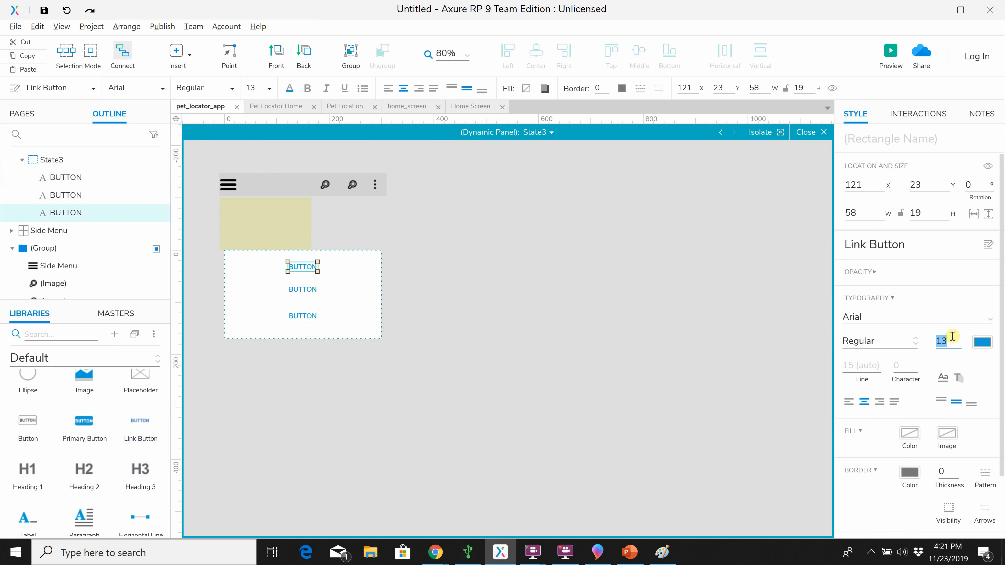
pyautogui.write('16')
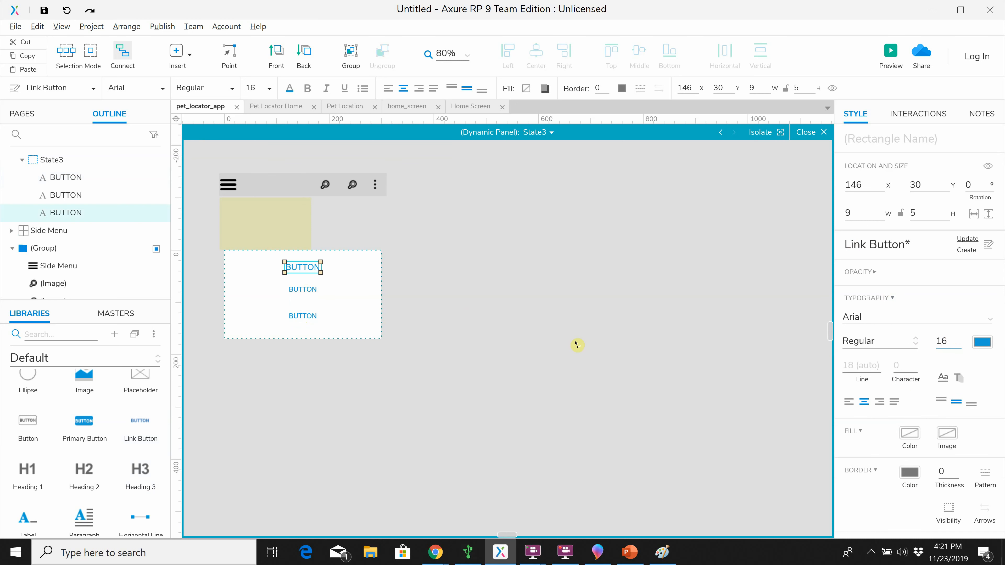
pyautogui.click(872, 341)
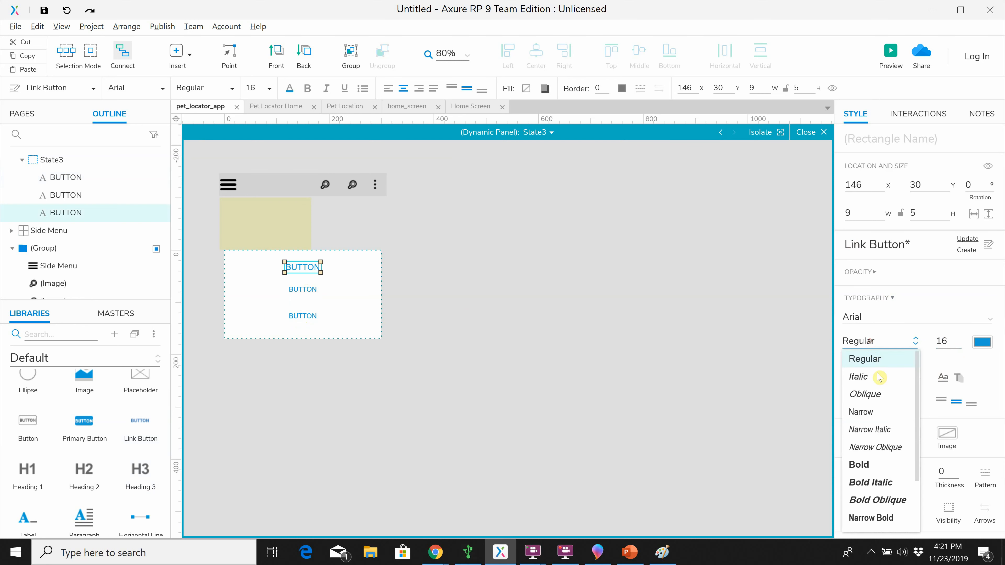
pyautogui.click(869, 464)
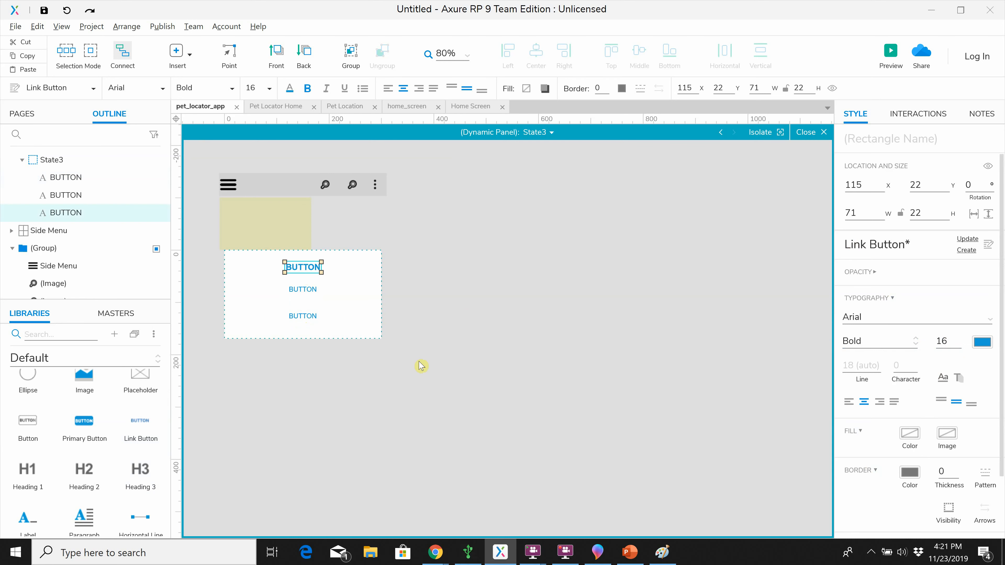
# Step: Set the middle link button's text to size 16 and Bold
pyautogui.click(307, 288)
pyautogui.doubleClick(943, 341)
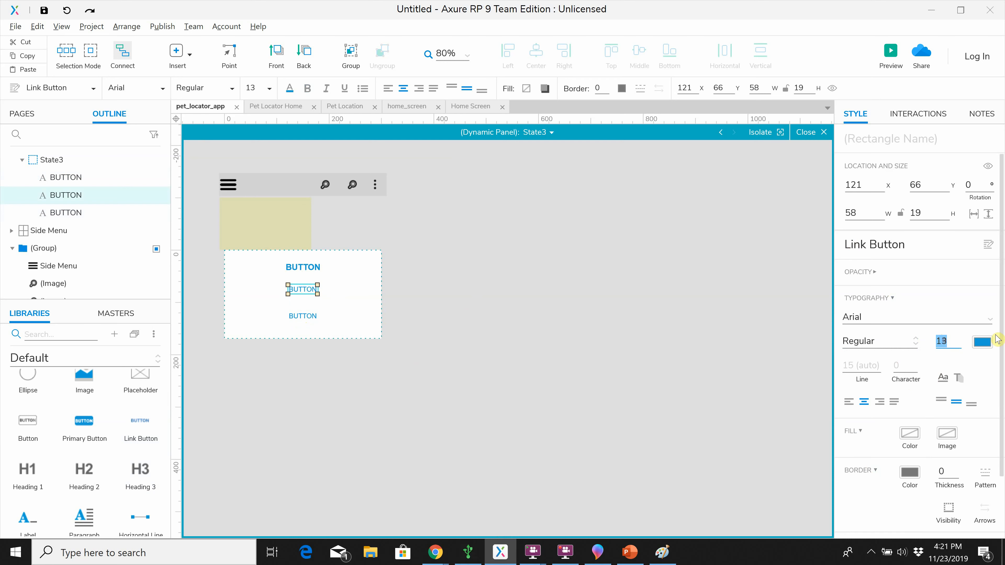
pyautogui.write('16')
pyautogui.click(859, 340)
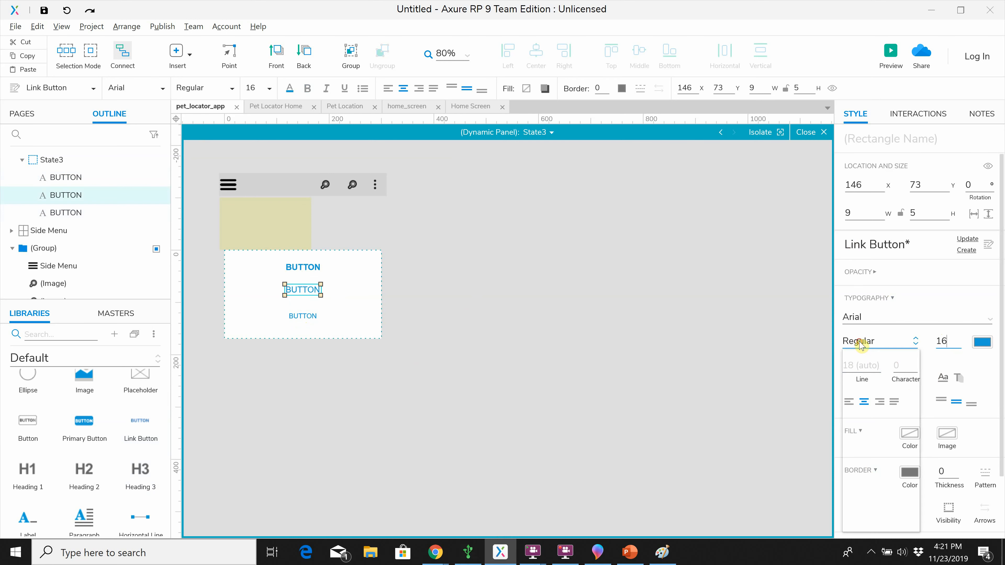
pyautogui.click(858, 465)
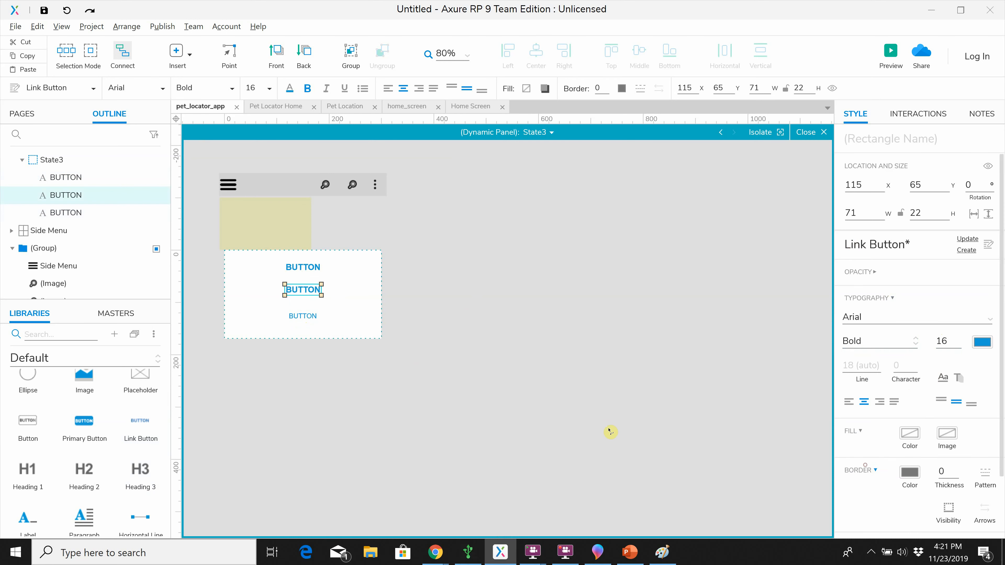
# Step: Set the bottom link button's text to size 16 and Bold
pyautogui.click(302, 316)
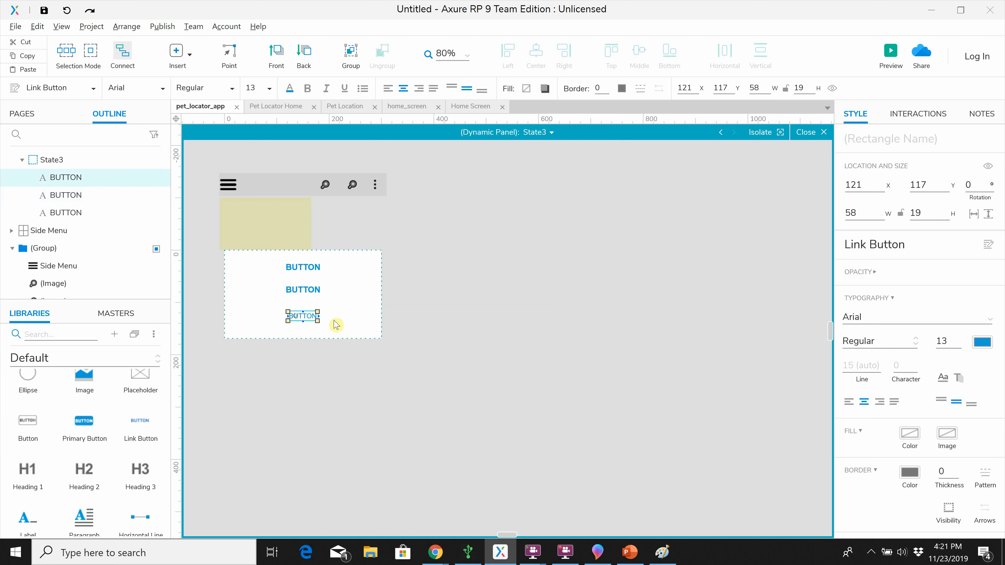
pyautogui.doubleClick(950, 341)
pyautogui.write('16')
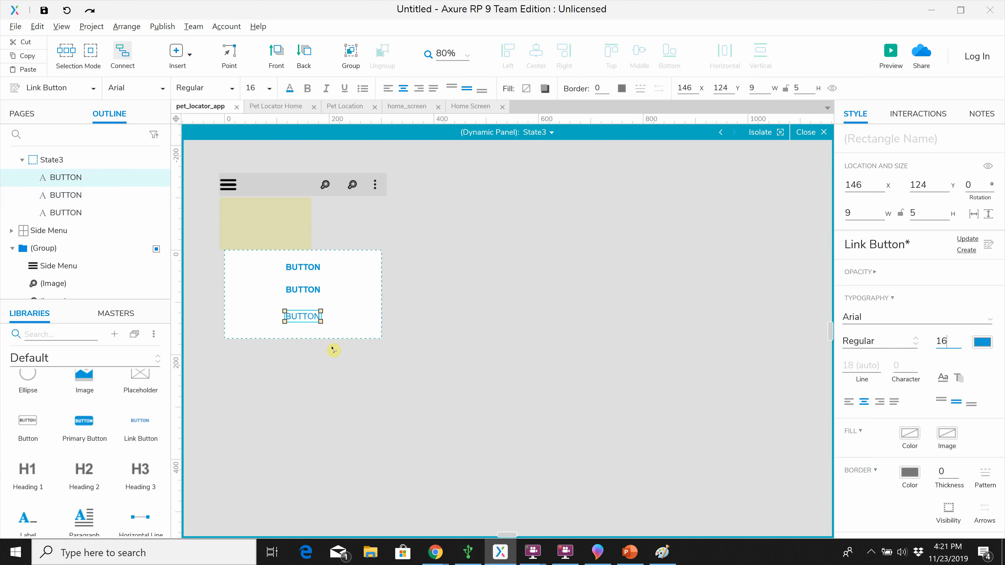
pyautogui.click(886, 342)
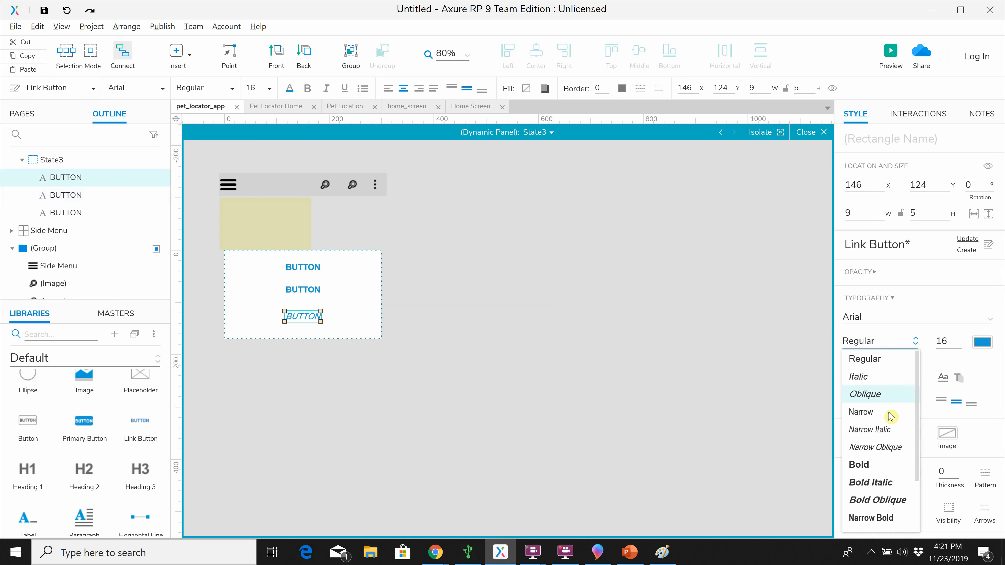
pyautogui.click(880, 467)
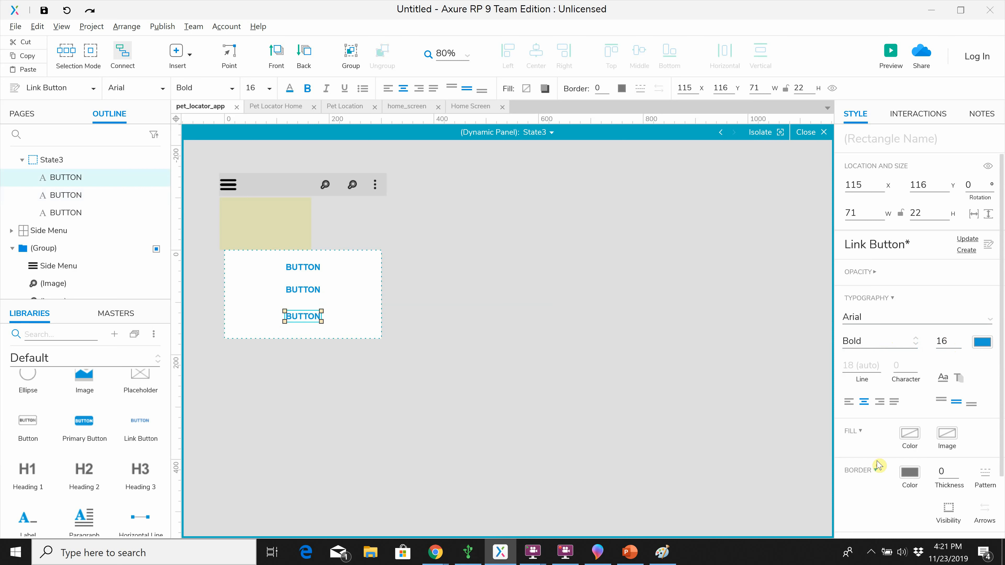
# Step: Change the text color of all three link buttons in State3 to black, #000000
pyautogui.click(985, 344)
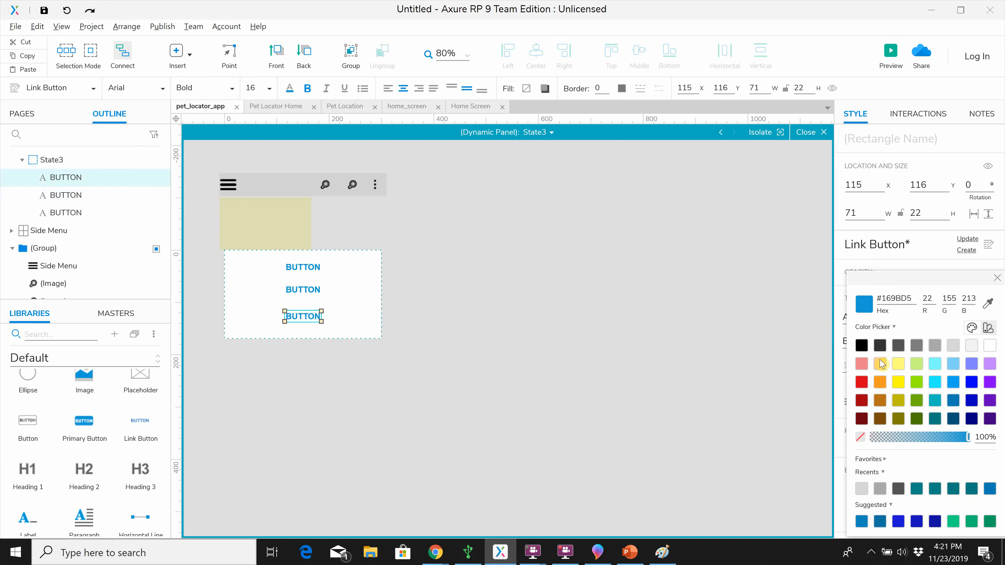
pyautogui.click(861, 345)
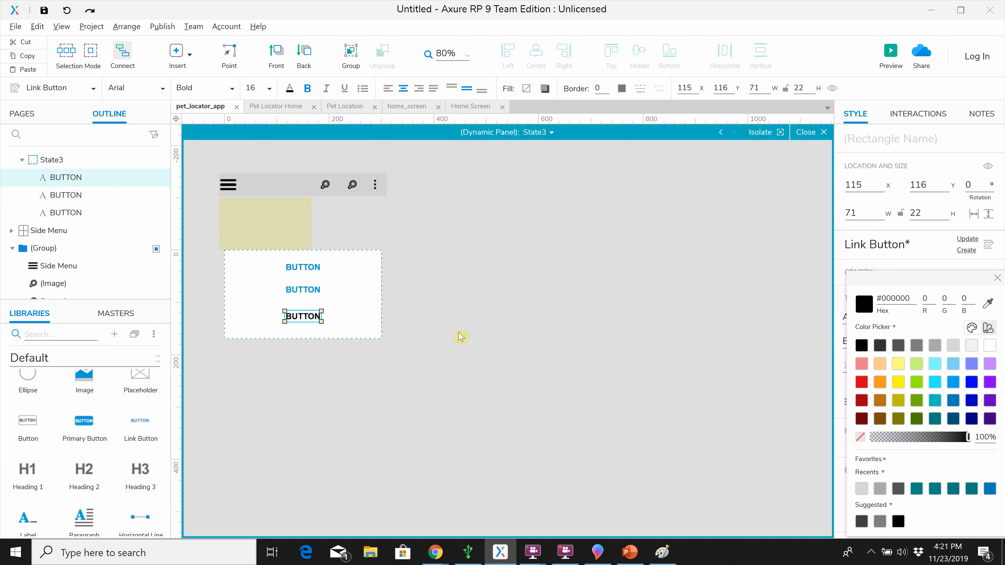
pyautogui.click(303, 290)
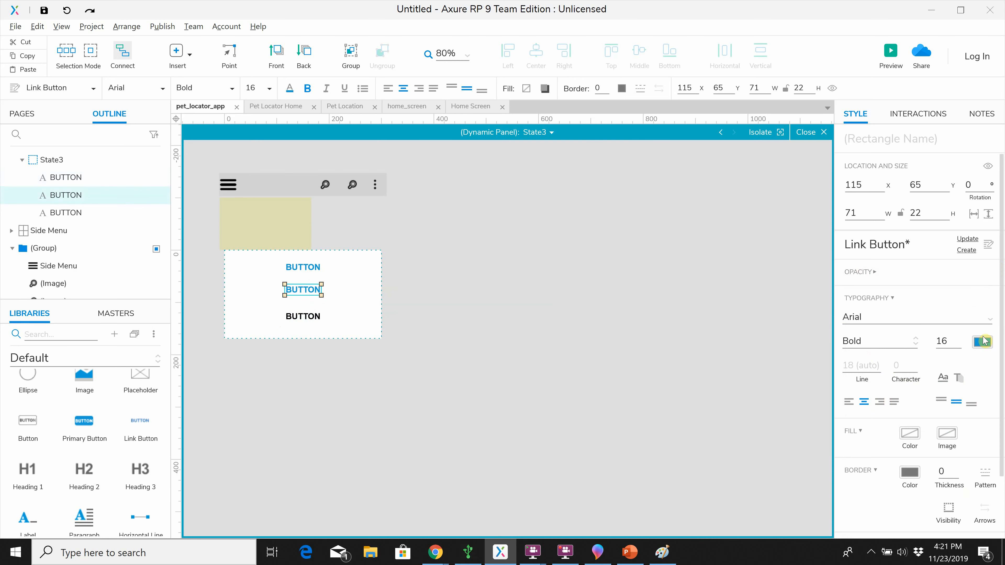
pyautogui.click(982, 341)
pyautogui.click(861, 345)
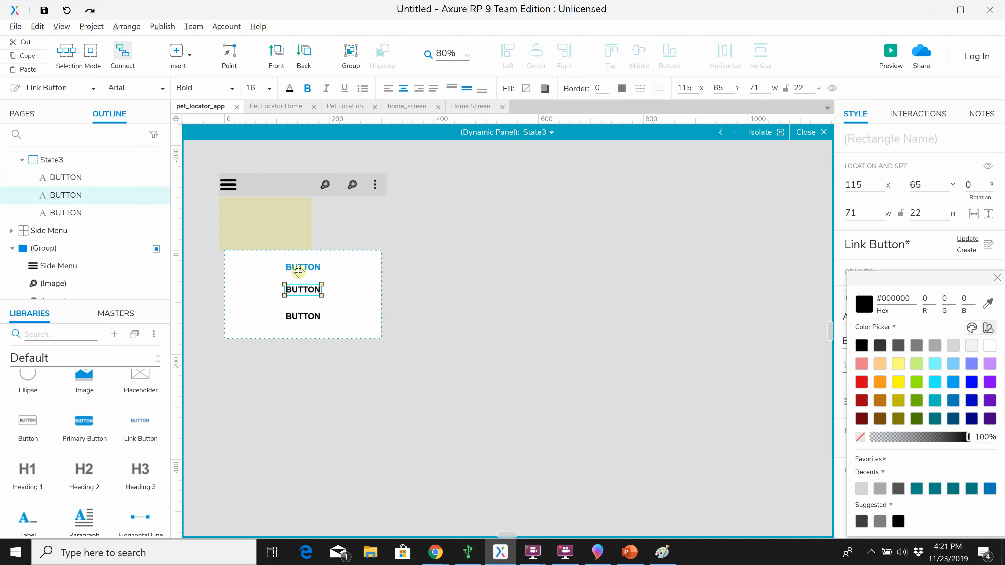
pyautogui.click(303, 267)
pyautogui.click(303, 268)
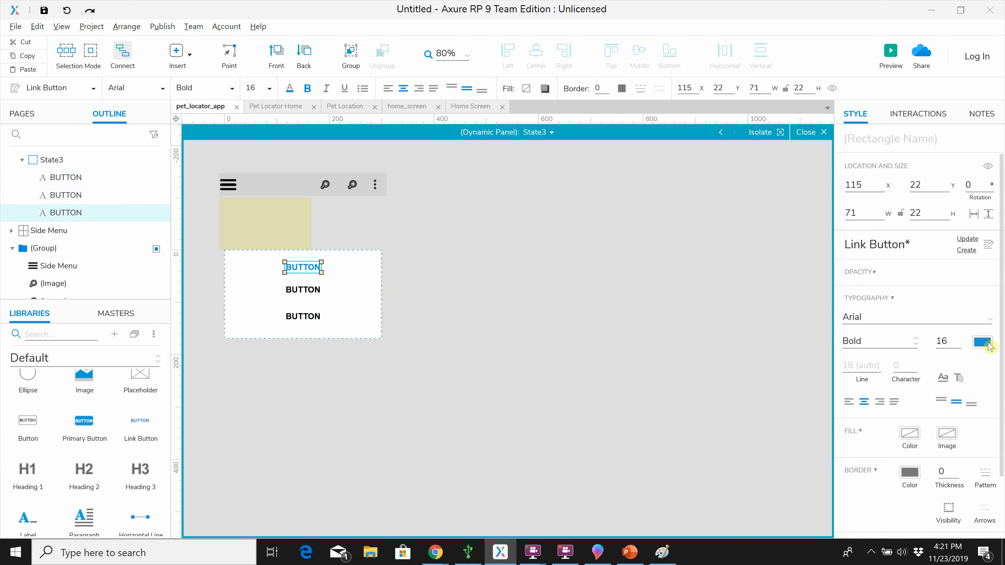
pyautogui.click(982, 342)
pyautogui.click(861, 346)
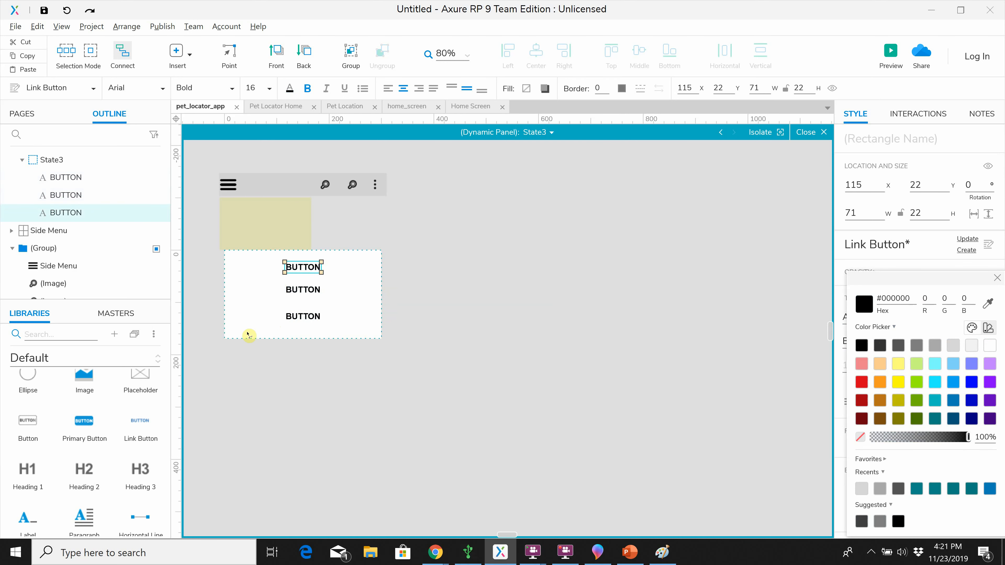
# Step: Reposition the middle link button in State3 at about y 69, evenly spaced between the other two
pyautogui.click(305, 290)
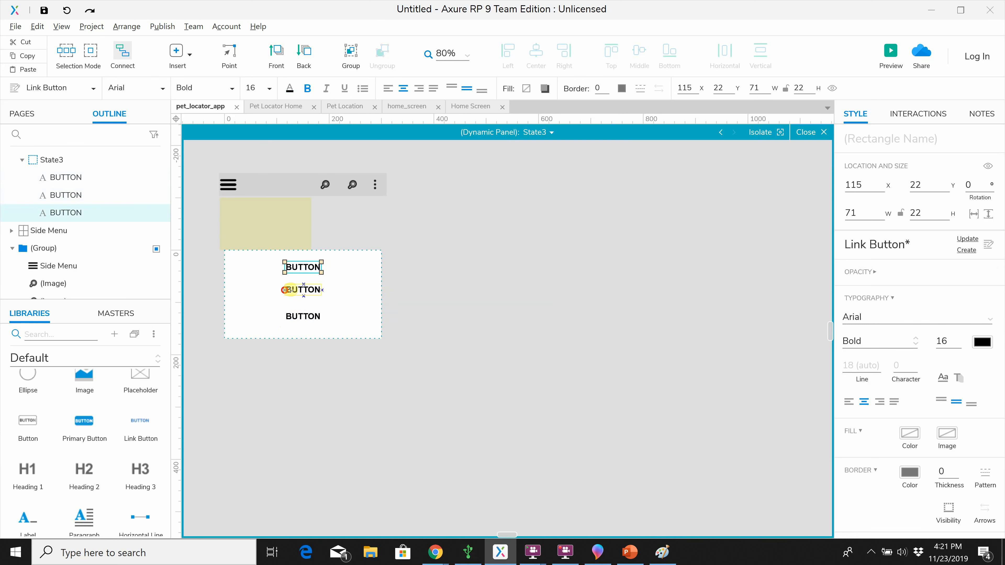
pyautogui.click(487, 347)
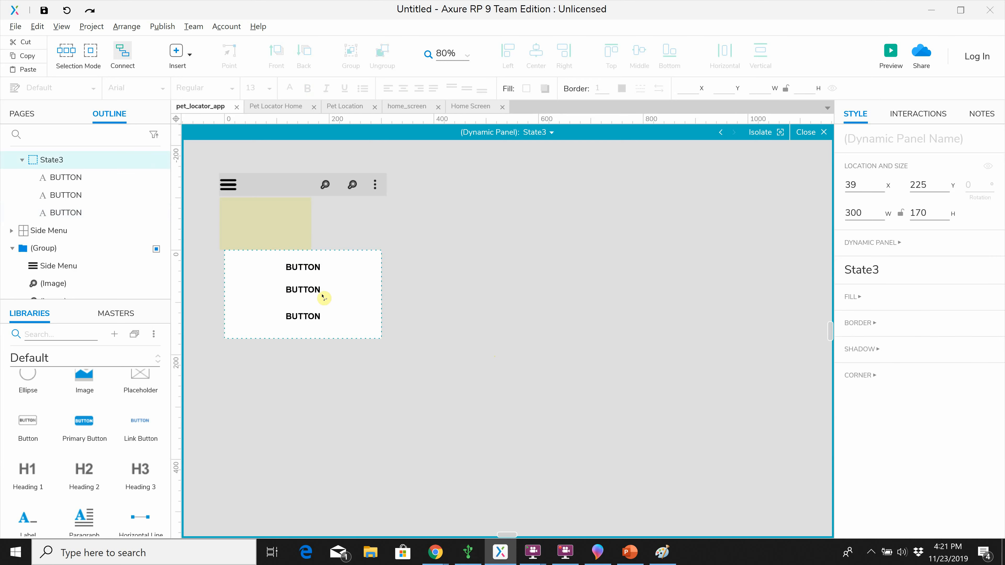
pyautogui.moveTo(309, 291); pyautogui.dragTo(310, 295)
pyautogui.click(483, 327)
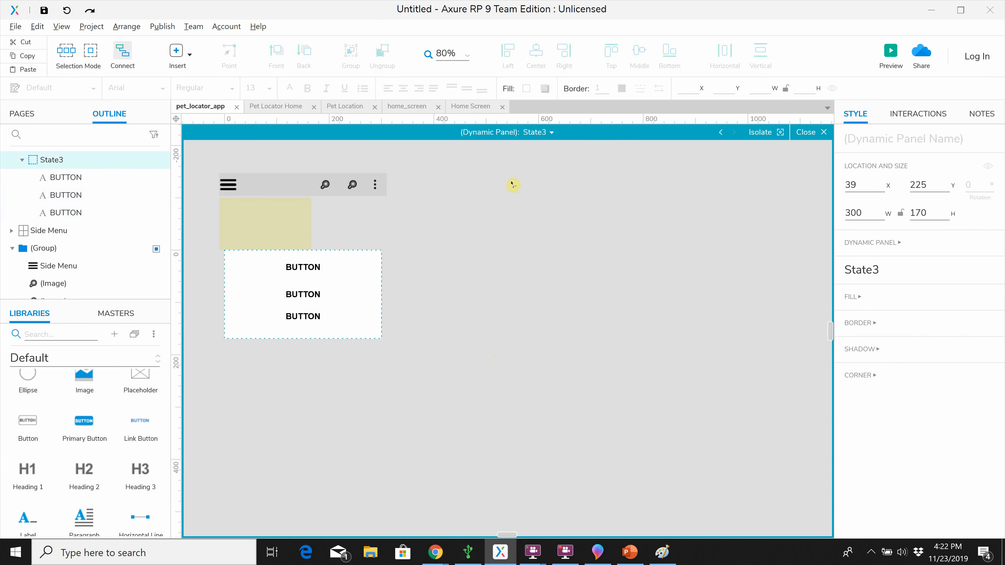
pyautogui.click(724, 133)
pyautogui.click(724, 133)
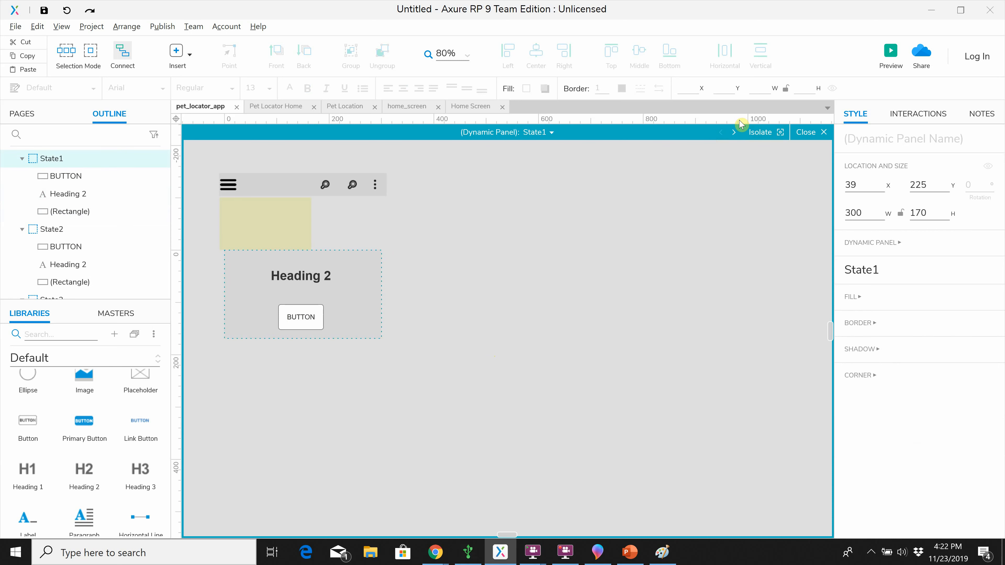
pyautogui.click(734, 133)
pyautogui.click(734, 133)
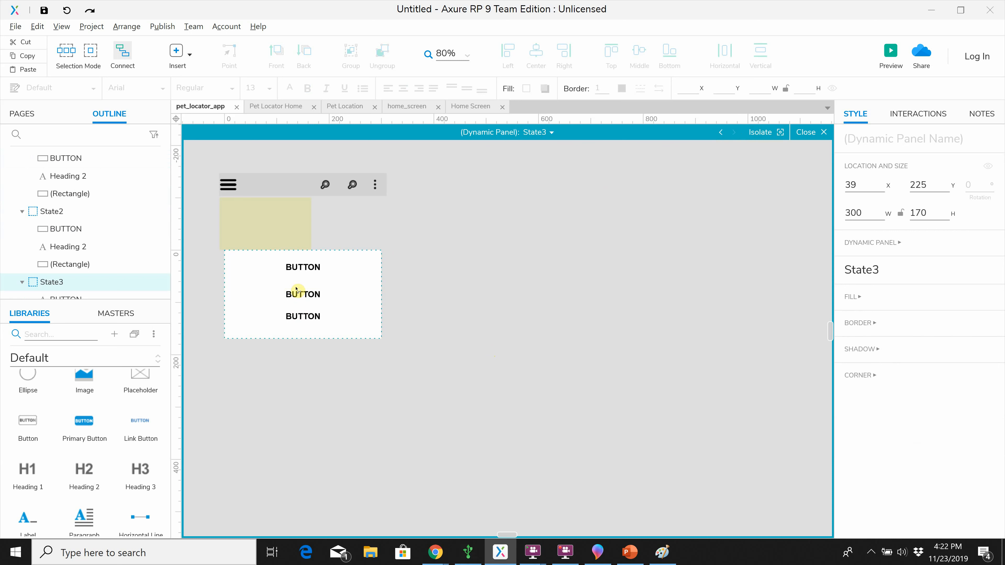
pyautogui.moveTo(297, 294); pyautogui.dragTo(298, 289)
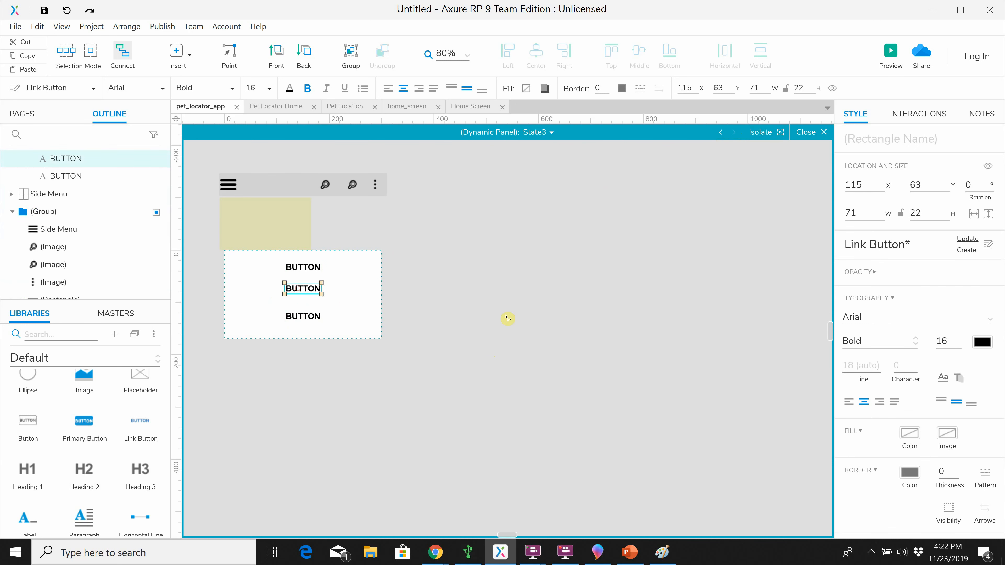
pyautogui.click(505, 315)
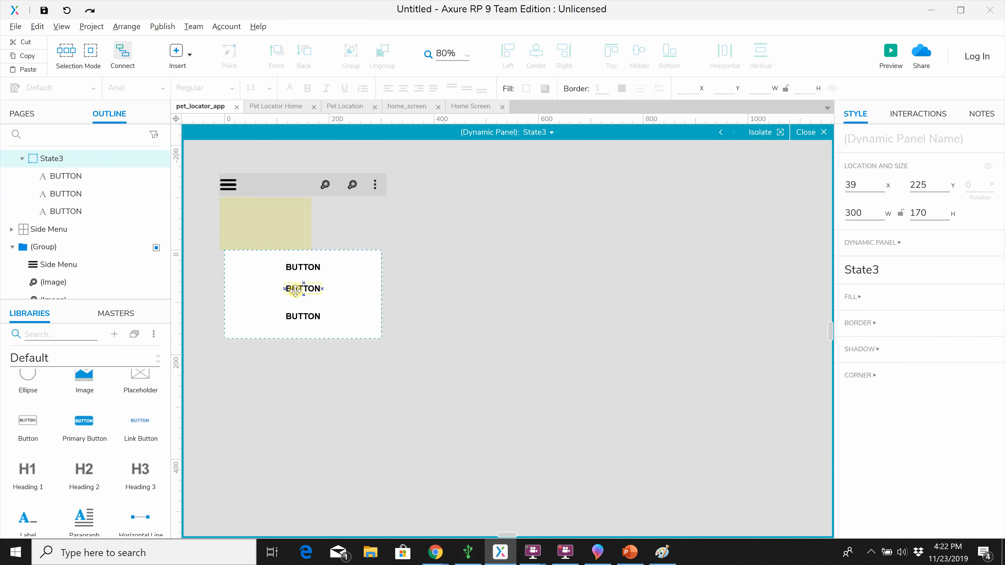
pyautogui.moveTo(299, 291); pyautogui.dragTo(297, 298)
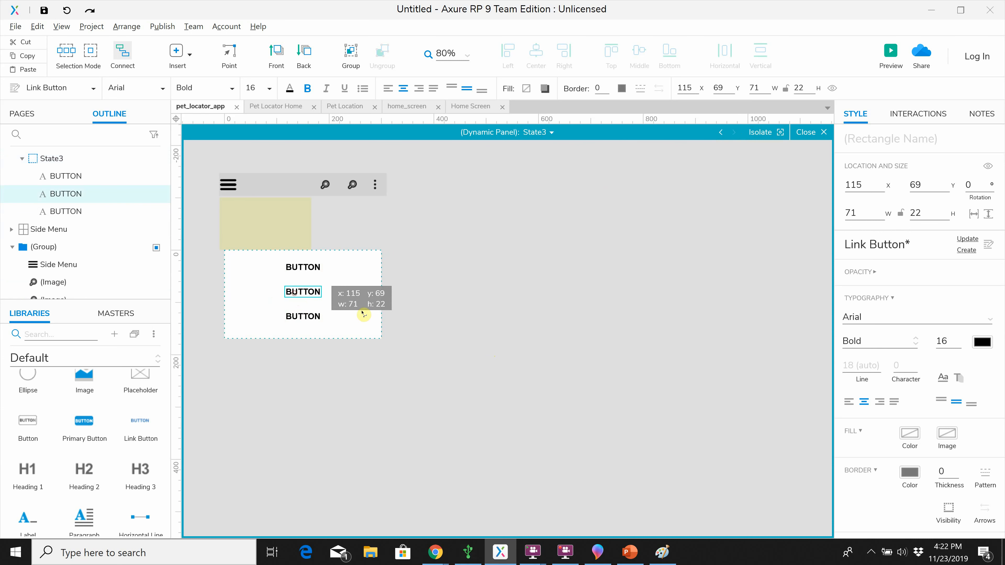
pyautogui.click(472, 308)
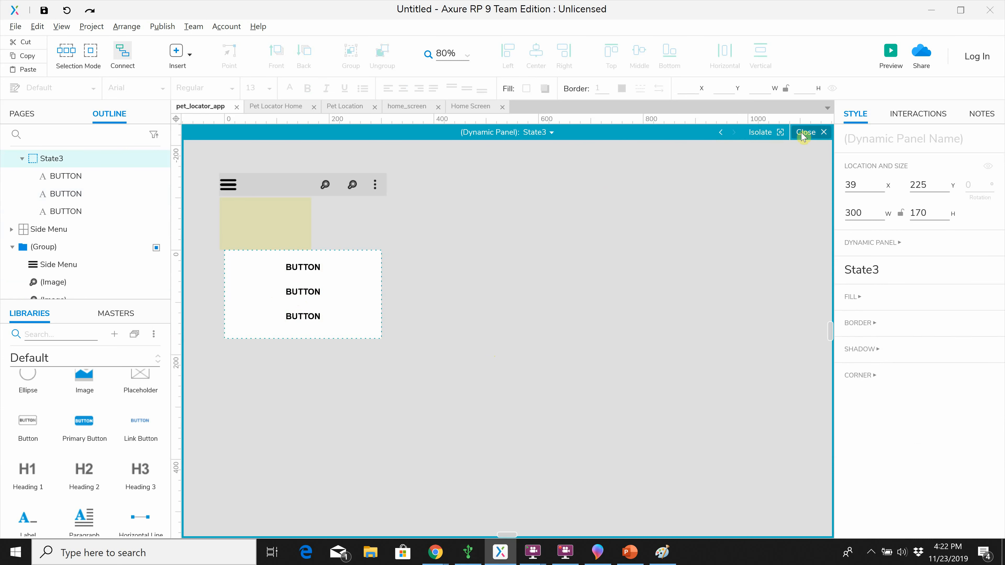